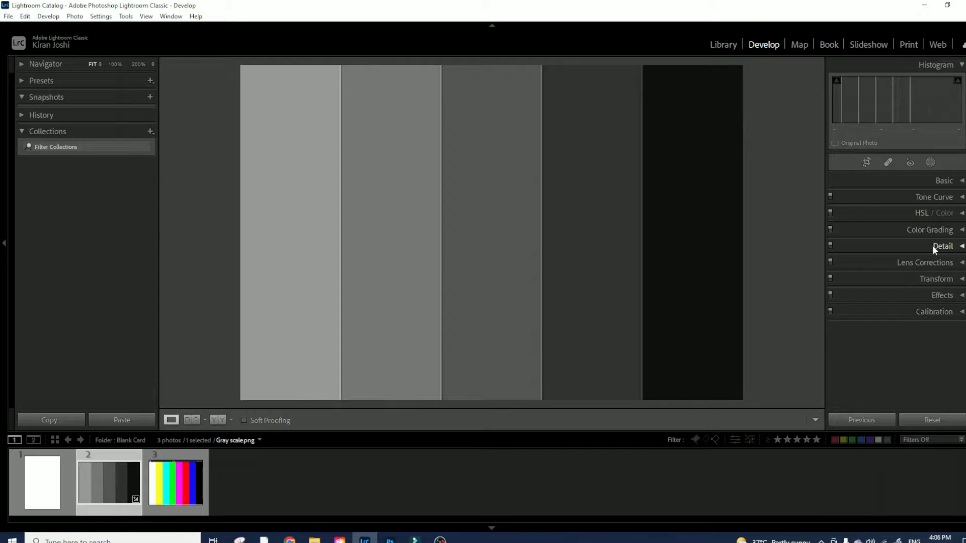
- Open the Detail adjustments of the grayscale image and reset all of its sharpening settings
click(933, 247)
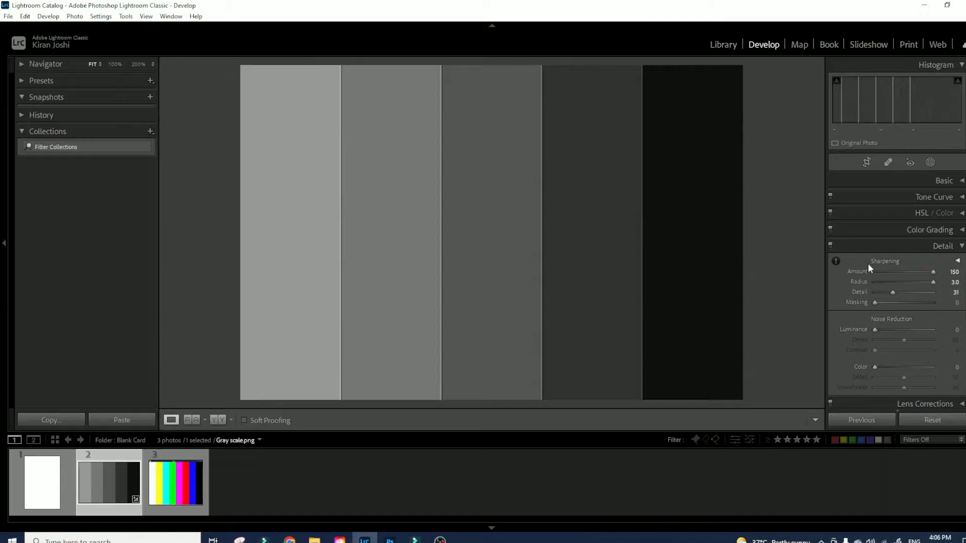
key(alt)
alt+click(888, 260)
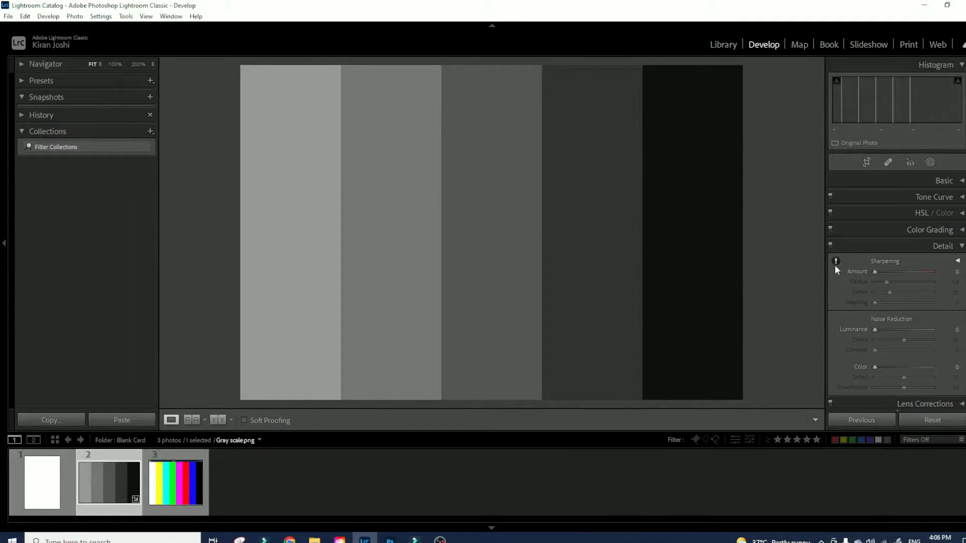
- Compare the grayscale image at Fit and 100% zoom, ending at 100%
mouse_move(836, 261)
click(119, 65)
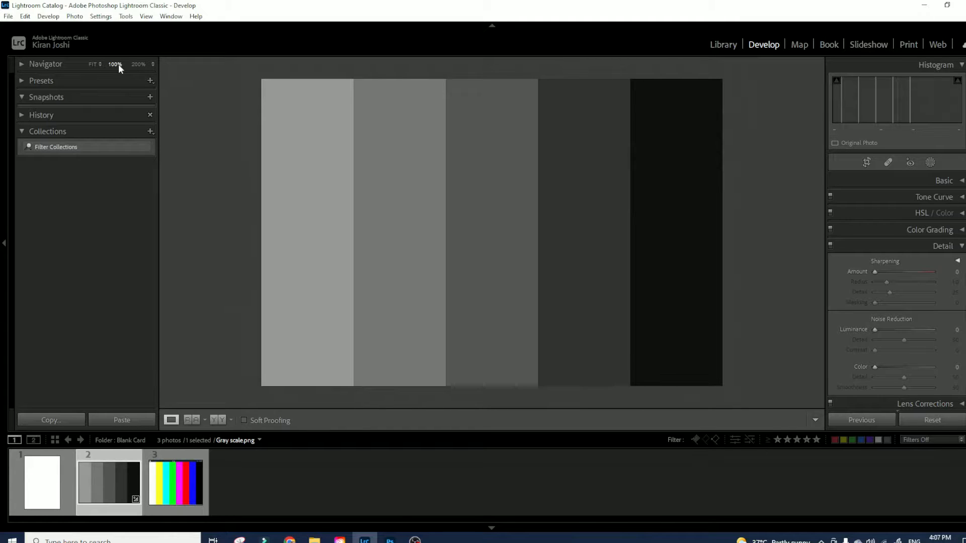
click(95, 65)
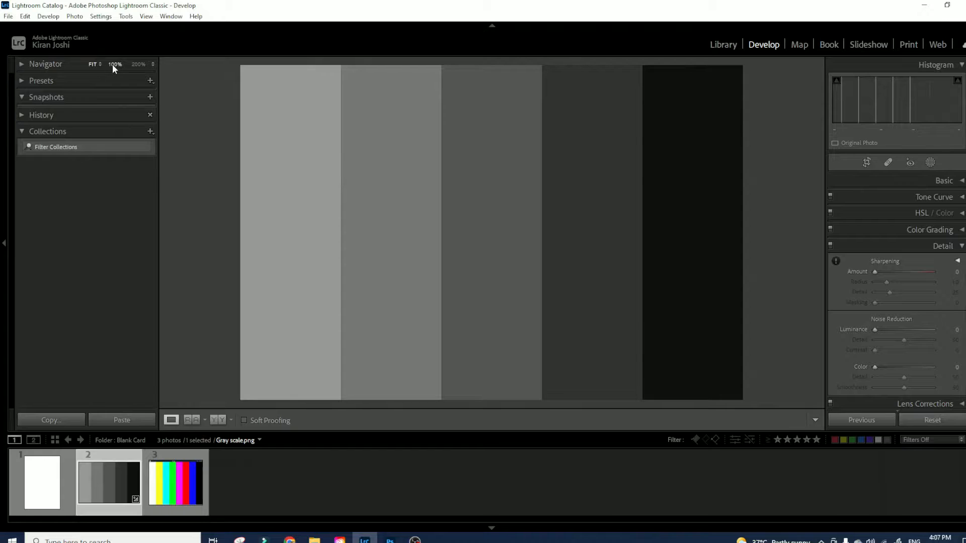
click(113, 64)
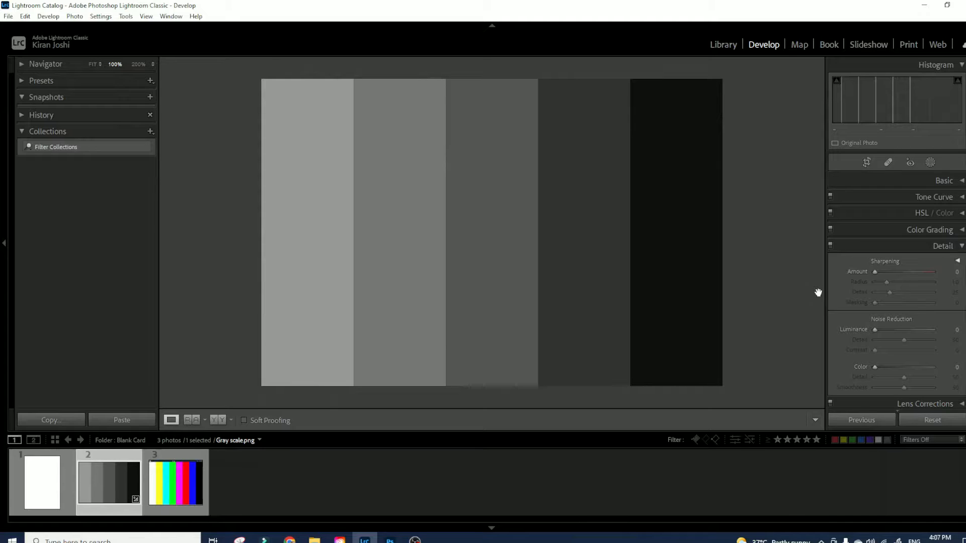
- Show the sharpening preview, examine the edge between the dark gray and black stripes in it, and hide the preview
click(958, 261)
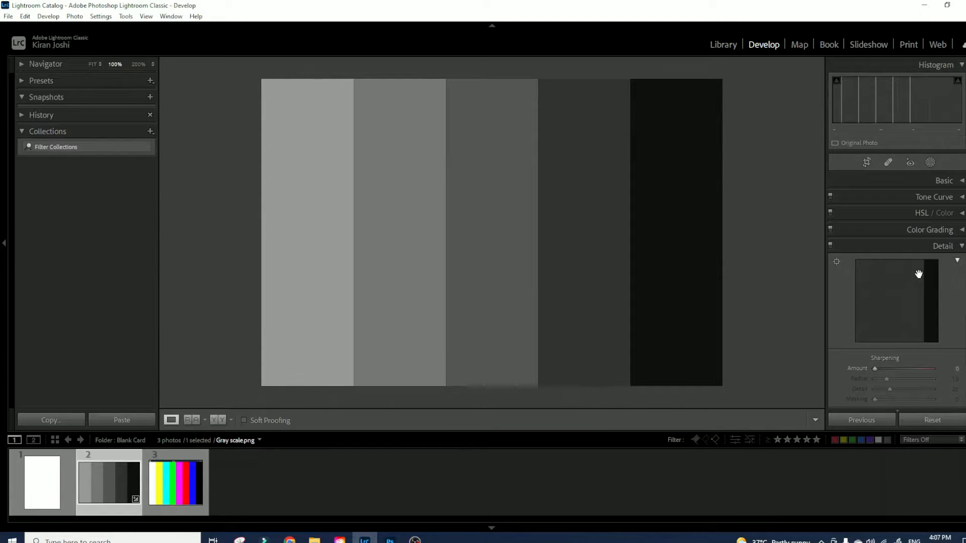
drag(911, 292, 881, 293)
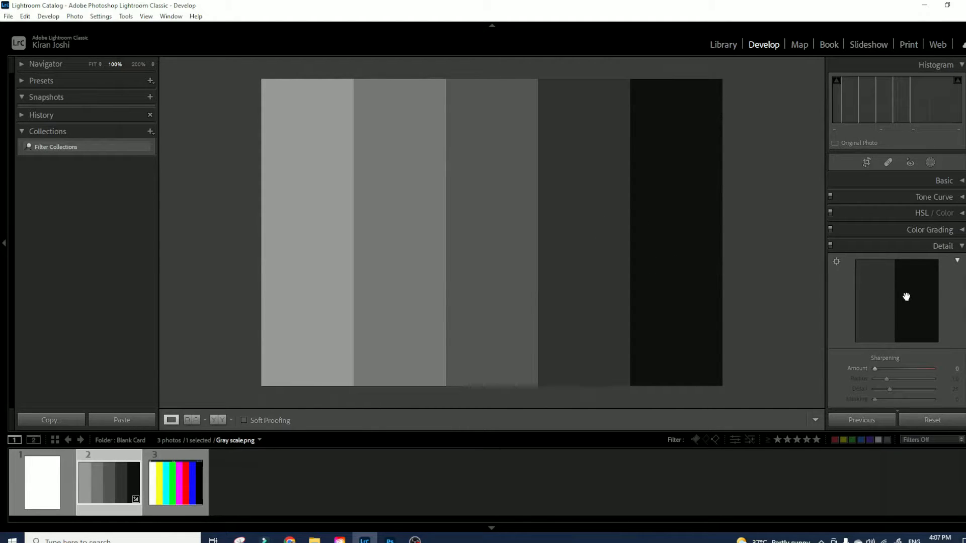
click(837, 263)
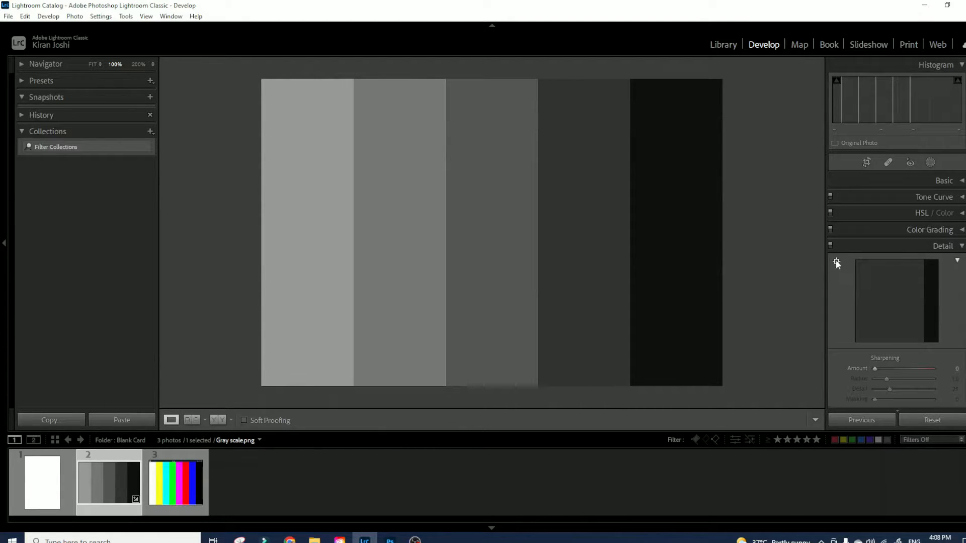
click(836, 261)
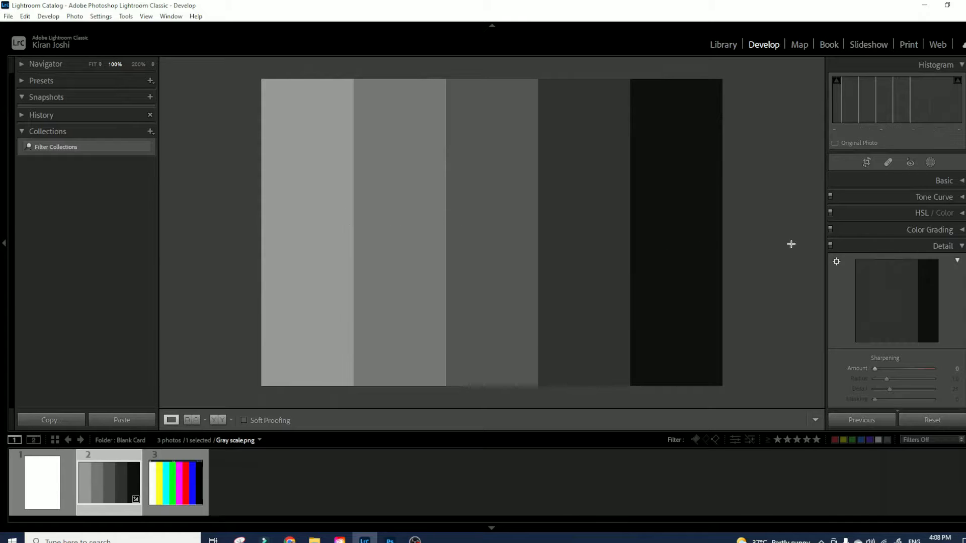
click(957, 261)
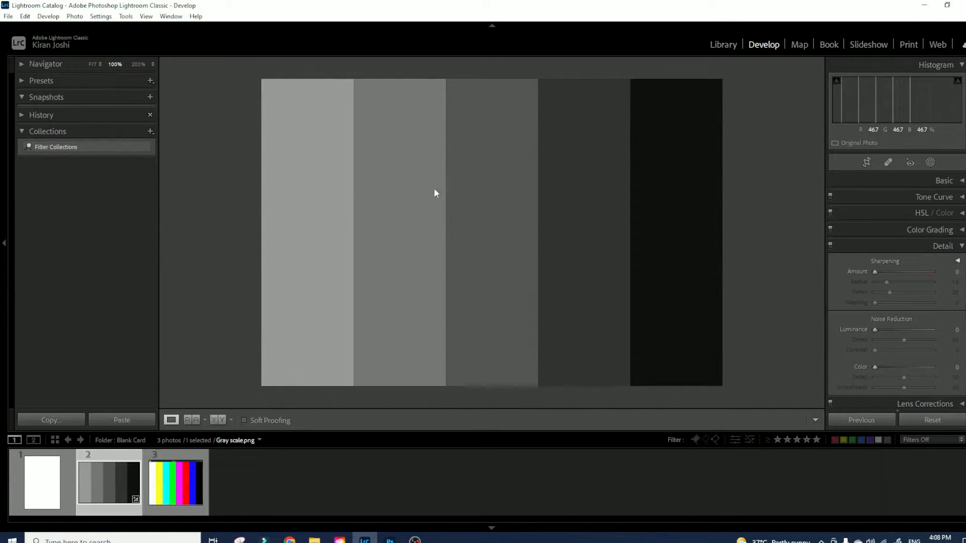
- Raise the grayscale image's sharpening Amount to 150
click(453, 198)
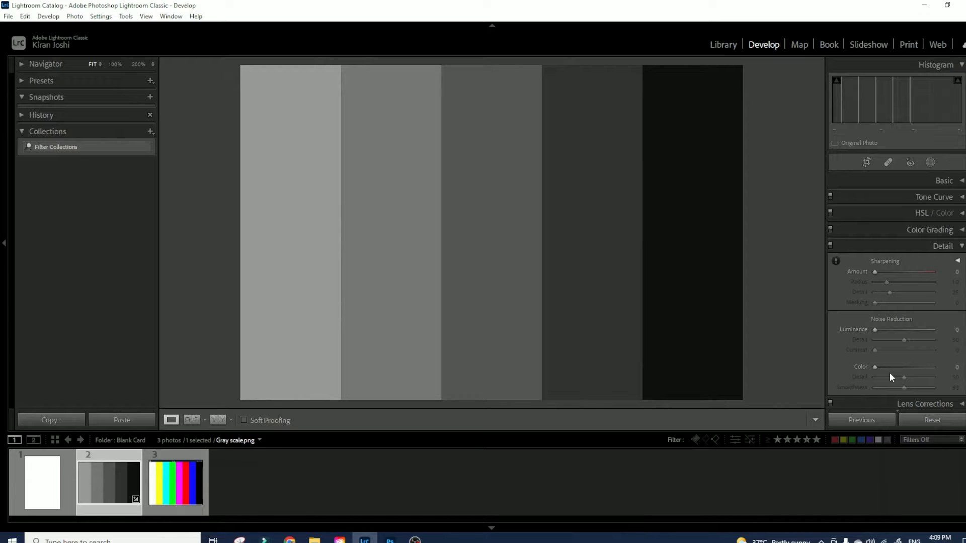
click(135, 64)
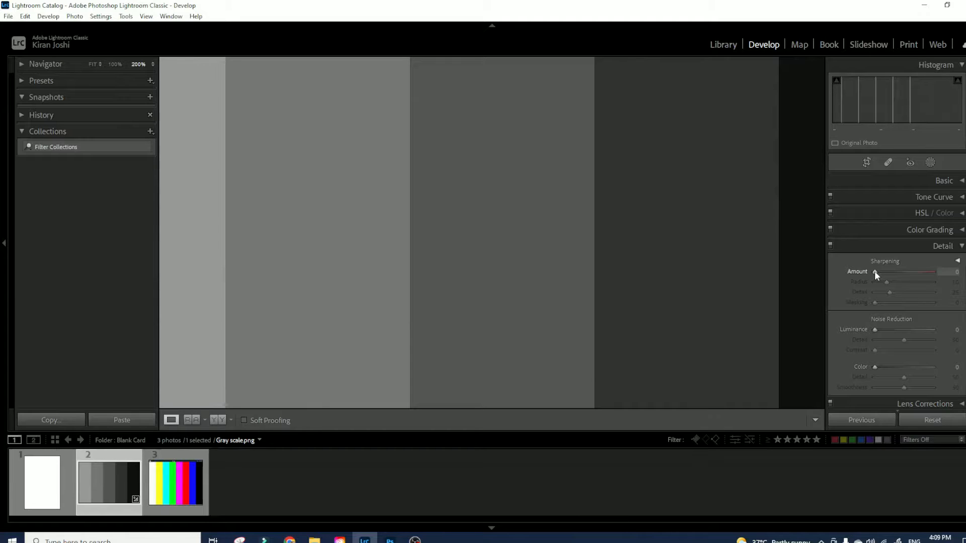
drag(874, 271, 903, 273)
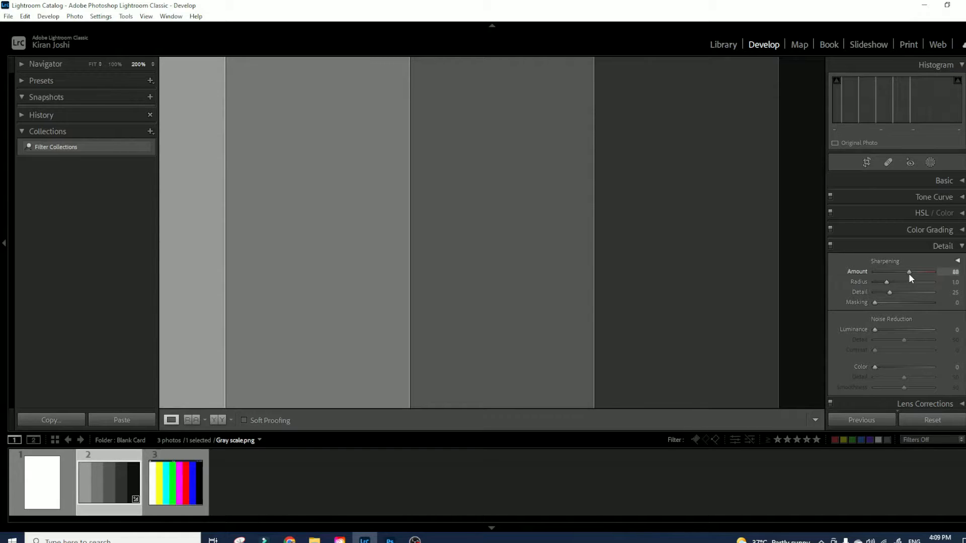
drag(915, 275, 922, 277)
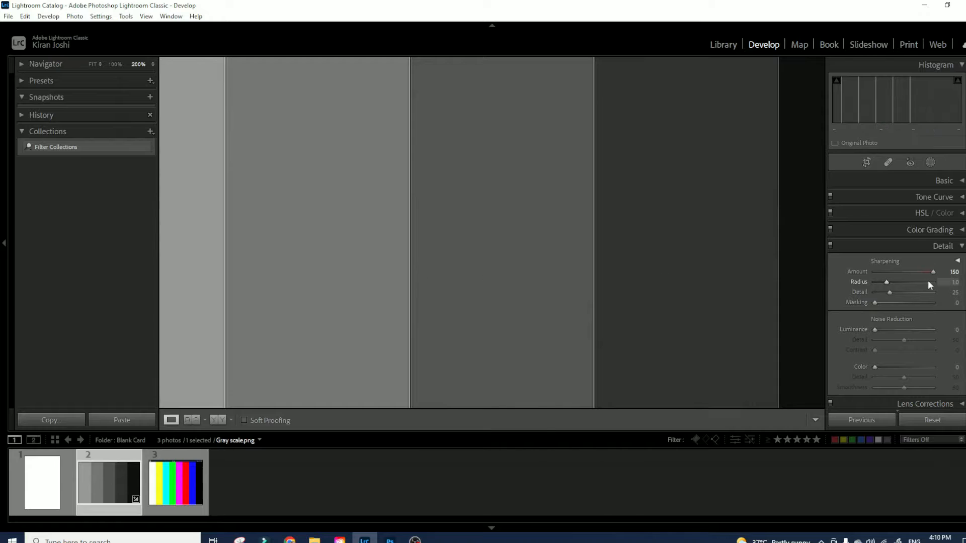
- Try the sharpening Radius at 3.0 and 0.5, leave it at 3.0, and raise the sharpening Detail to 100
drag(887, 283, 911, 285)
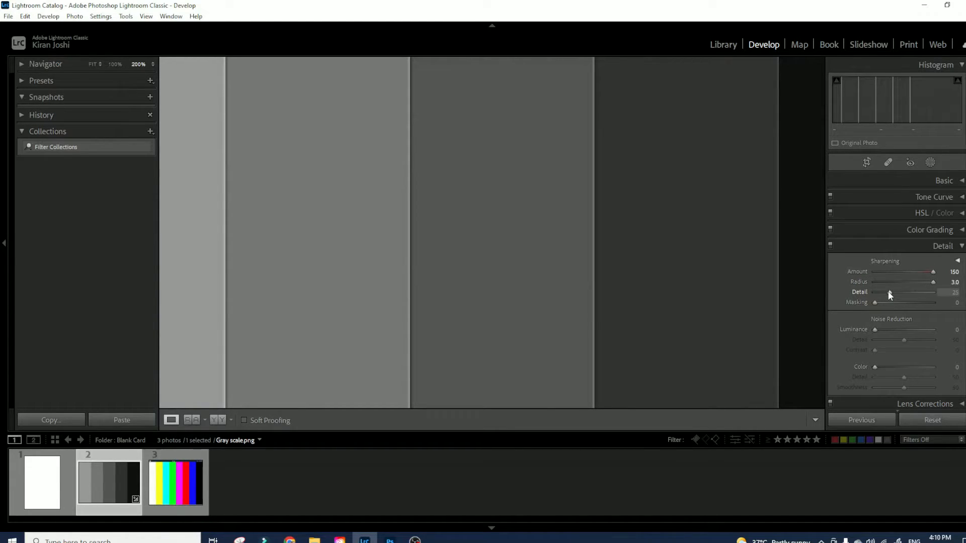
drag(913, 282, 882, 282)
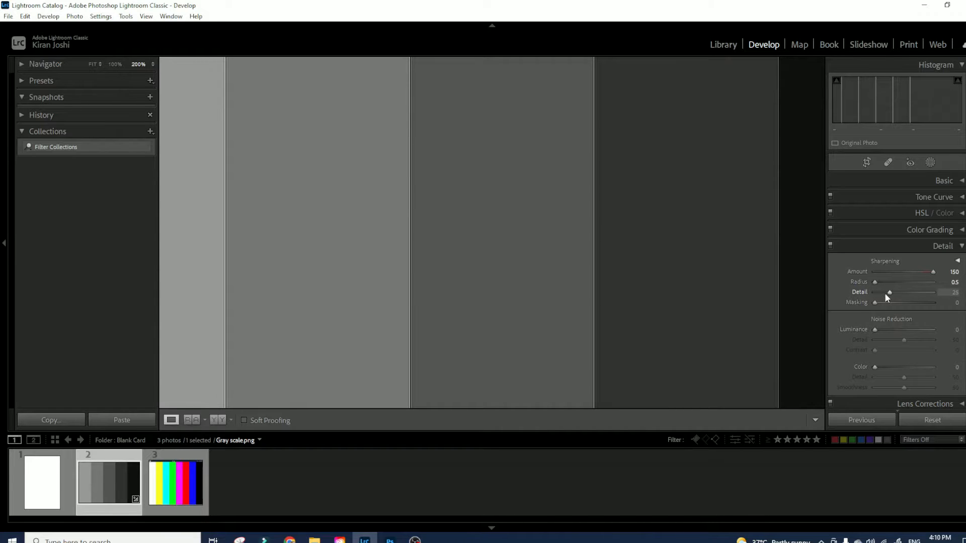
drag(873, 281, 955, 287)
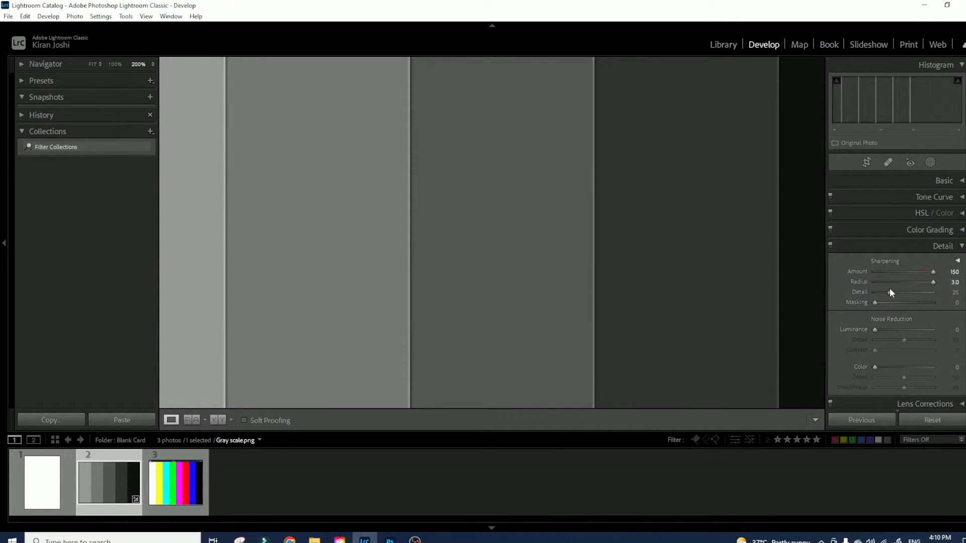
drag(890, 292, 922, 293)
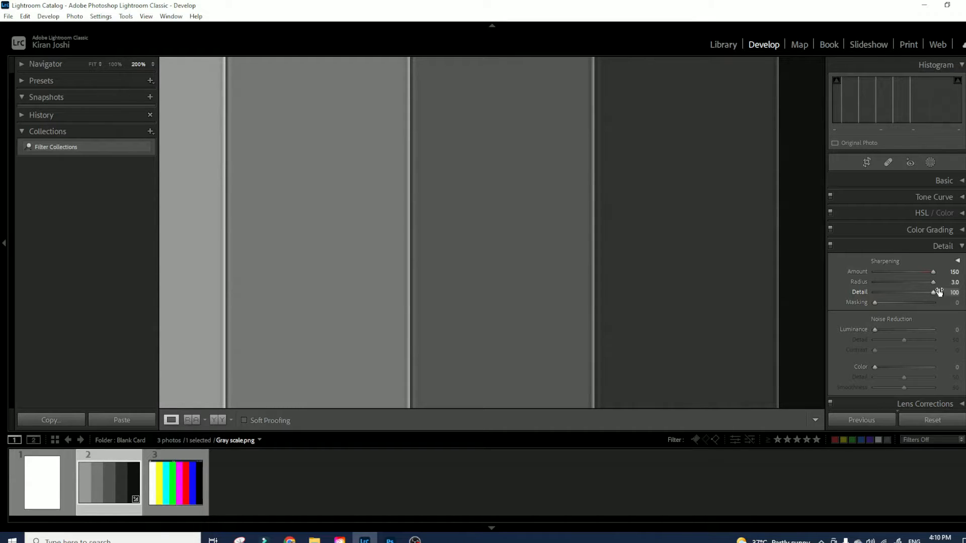
key(alt)
- Reset the sharpening Radius, try it at 0.5, and restore it to the default 1.0
double_click(862, 282)
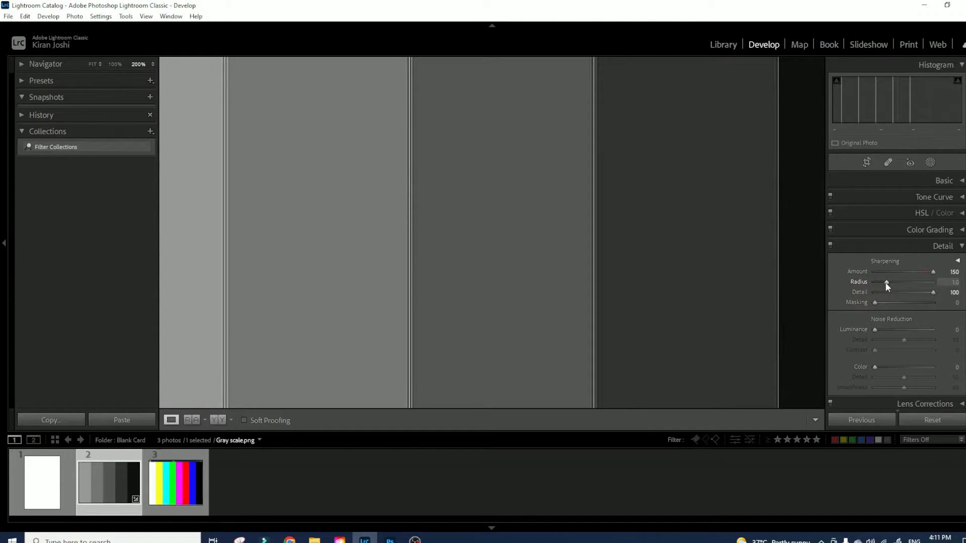
drag(886, 285, 869, 281)
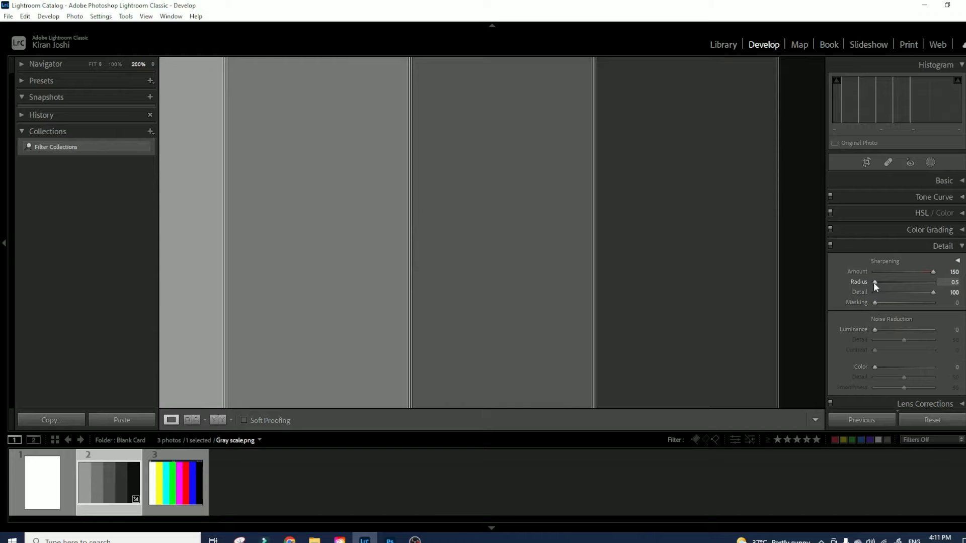
double_click(860, 282)
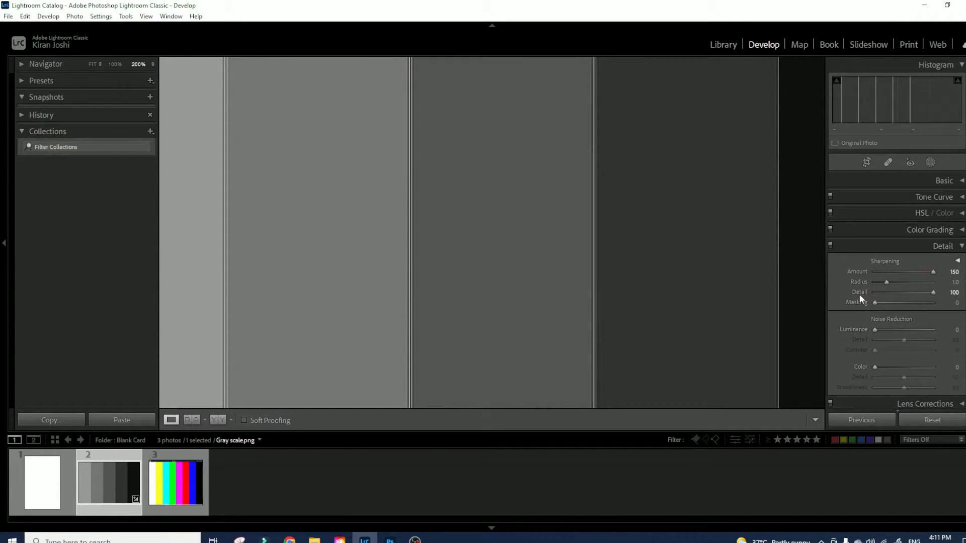
- Restore the sharpening Detail to its default 25 and reset the whole sharpening group of the grayscale image
double_click(860, 294)
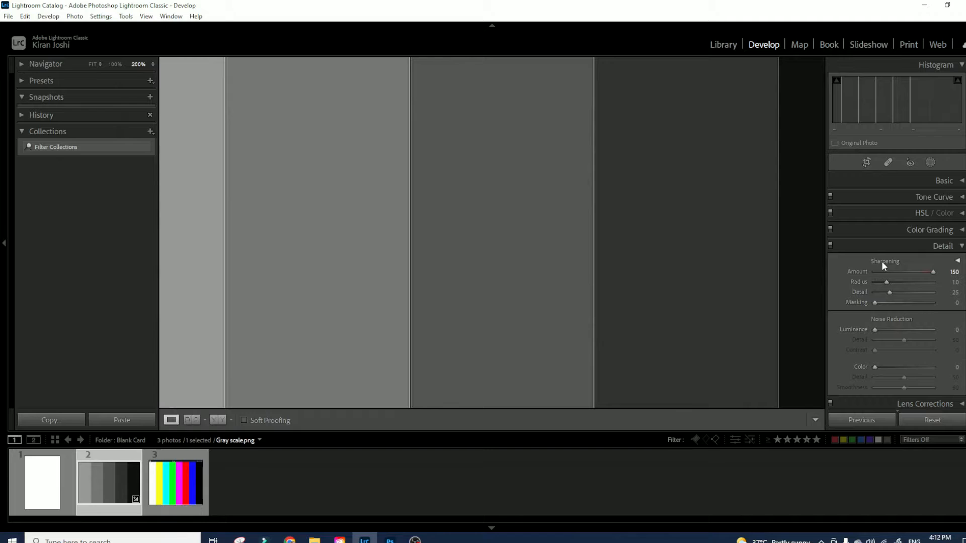
key(alt)
alt+click(882, 262)
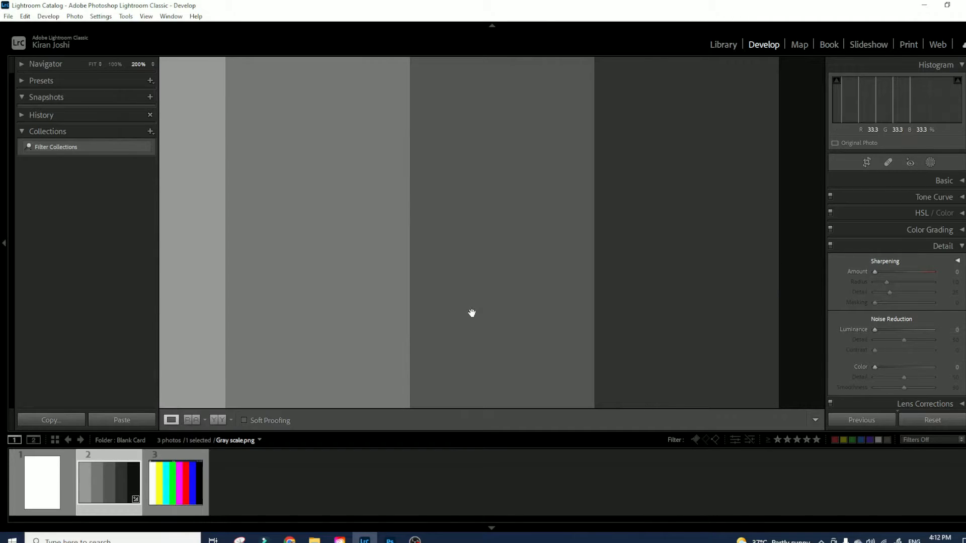
- Open the tiger photo from the Tadoba-Apr-22 folder in the Develop module
click(715, 47)
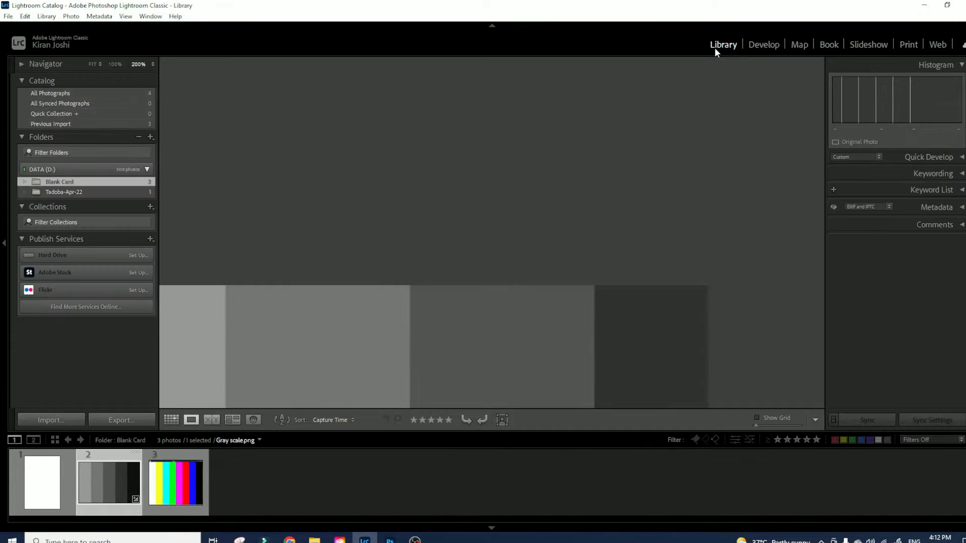
click(66, 190)
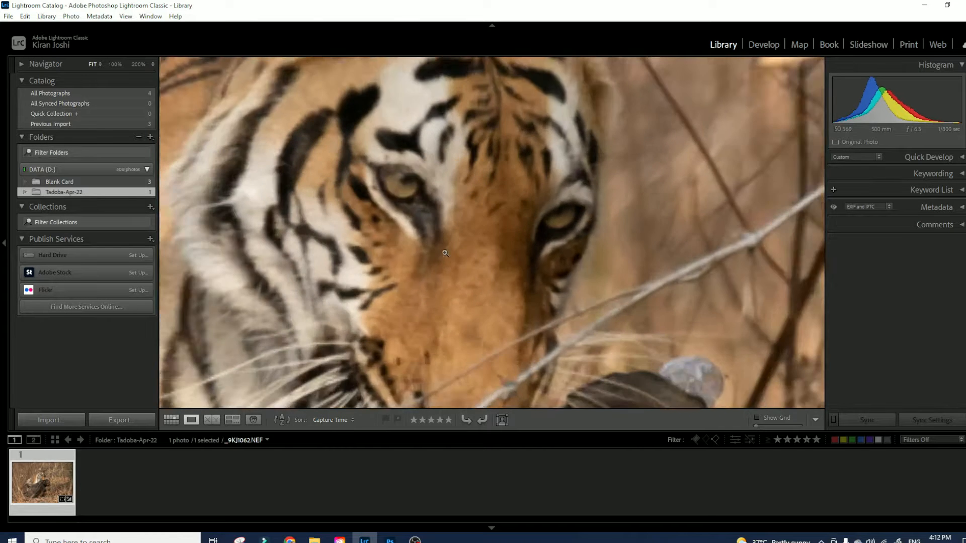
click(456, 256)
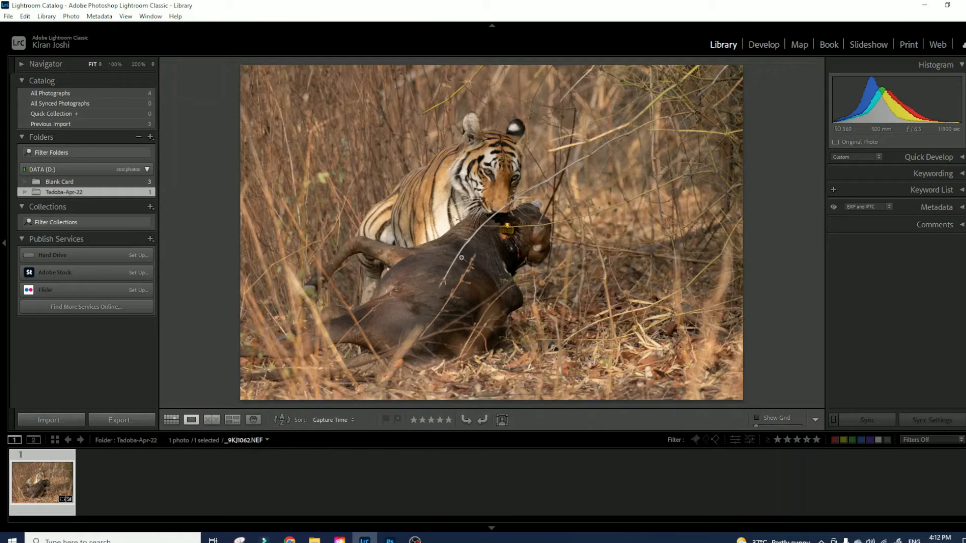
click(762, 44)
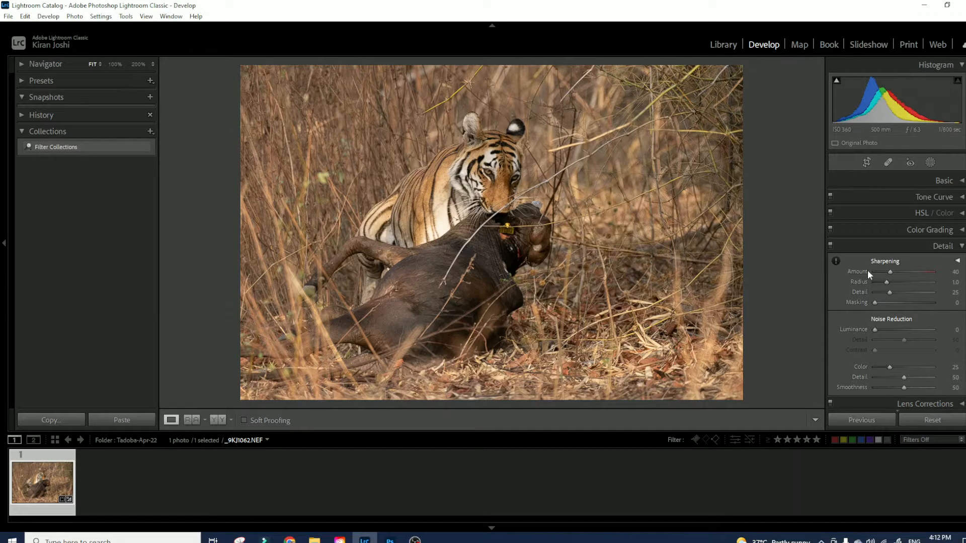
- Set the tiger photo's Luminance noise reduction to 67
key(alt)
click(463, 160)
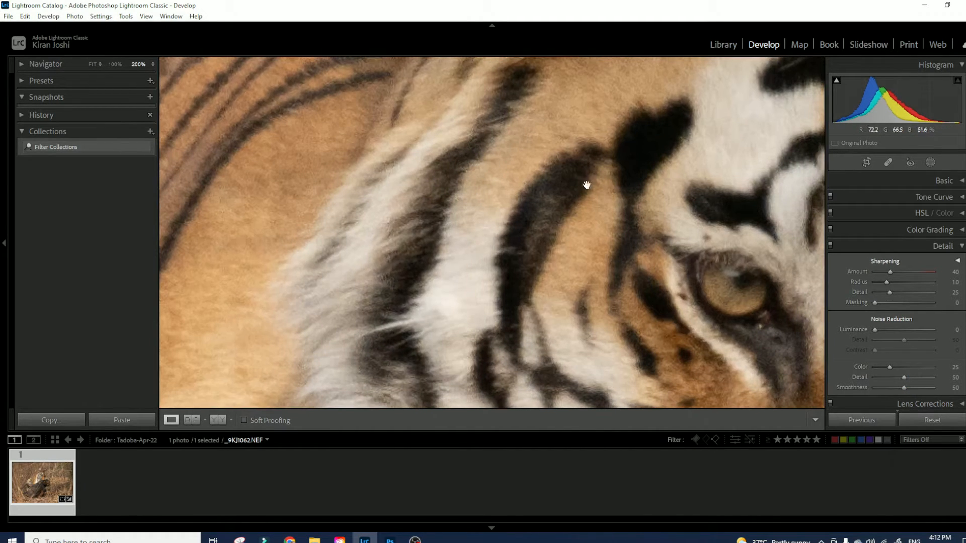
drag(711, 201, 441, 114)
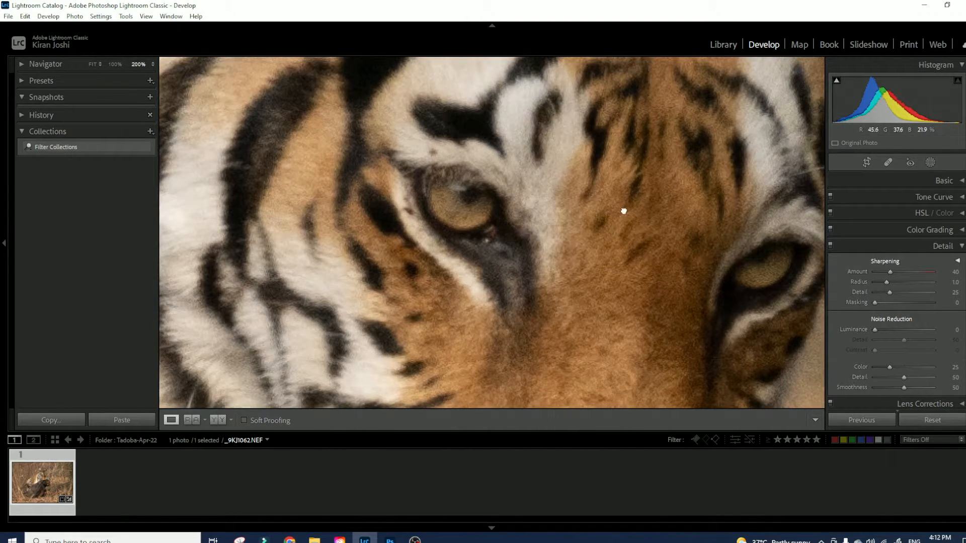
drag(624, 209, 459, 153)
drag(435, 191, 334, 224)
drag(654, 129, 576, 265)
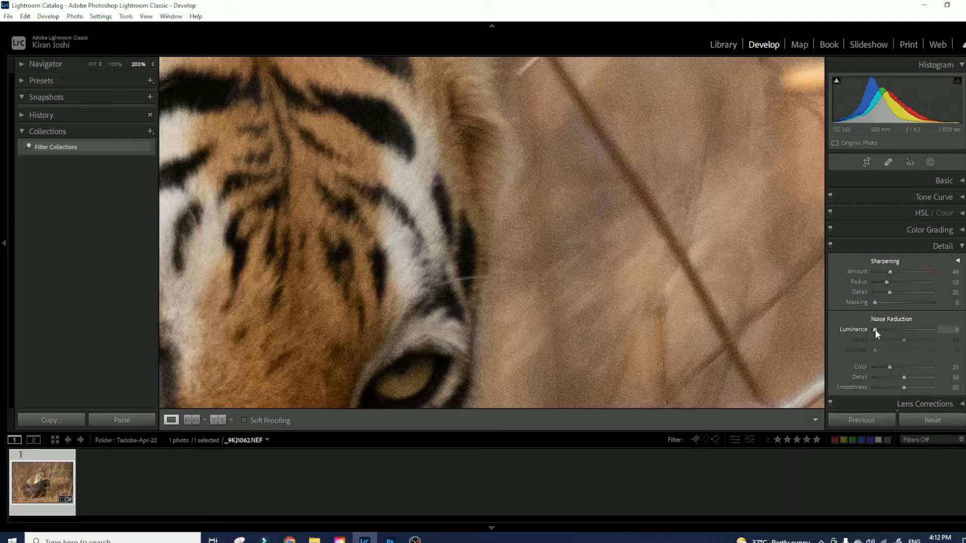
drag(875, 330, 876, 332)
drag(892, 336, 893, 337)
drag(454, 277, 614, 229)
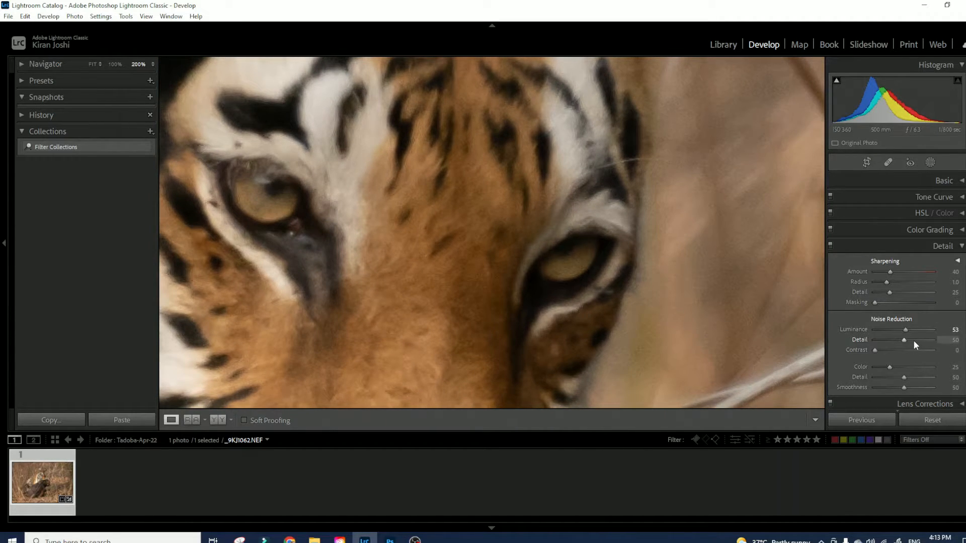
drag(905, 330, 917, 331)
- Examine the effect of the noise reduction on the tiger's eyes, fur and the background at 200% and 100% zoom
drag(780, 286, 759, 239)
drag(706, 217, 547, 135)
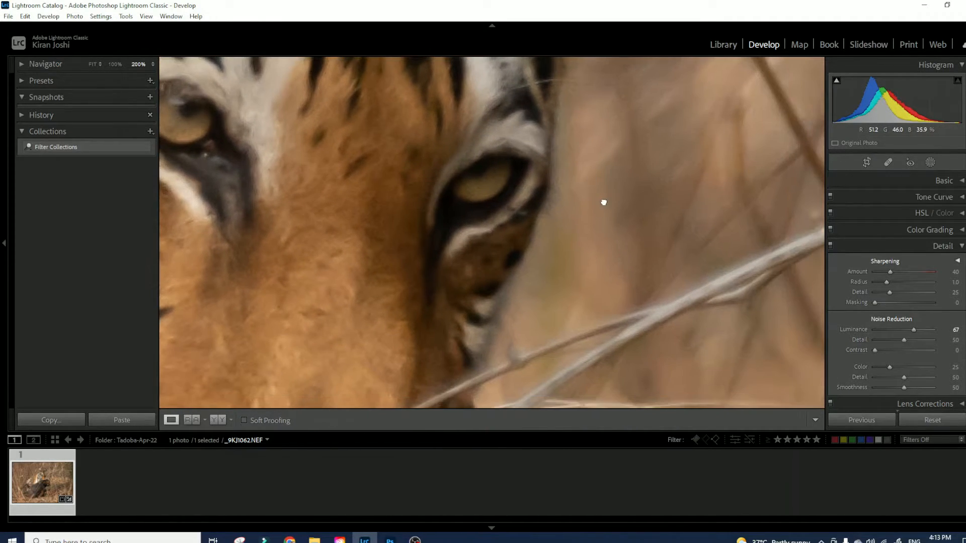
drag(604, 203, 554, 151)
drag(559, 195, 683, 360)
drag(631, 296, 656, 430)
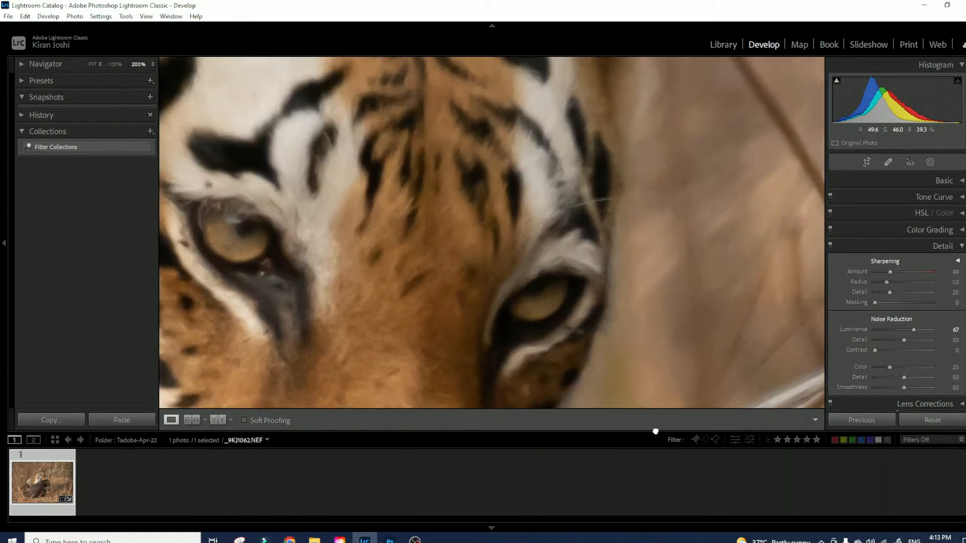
drag(556, 201, 813, 165)
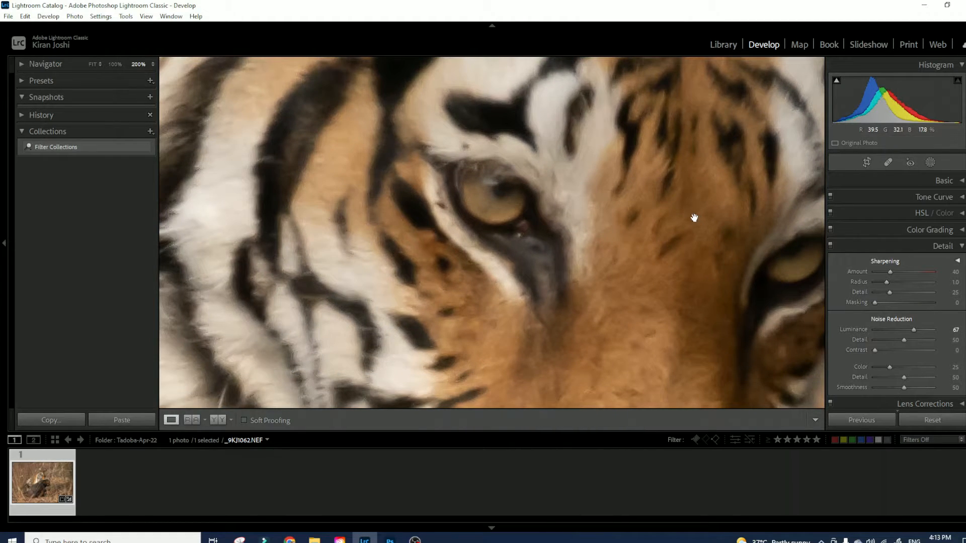
click(151, 64)
click(120, 148)
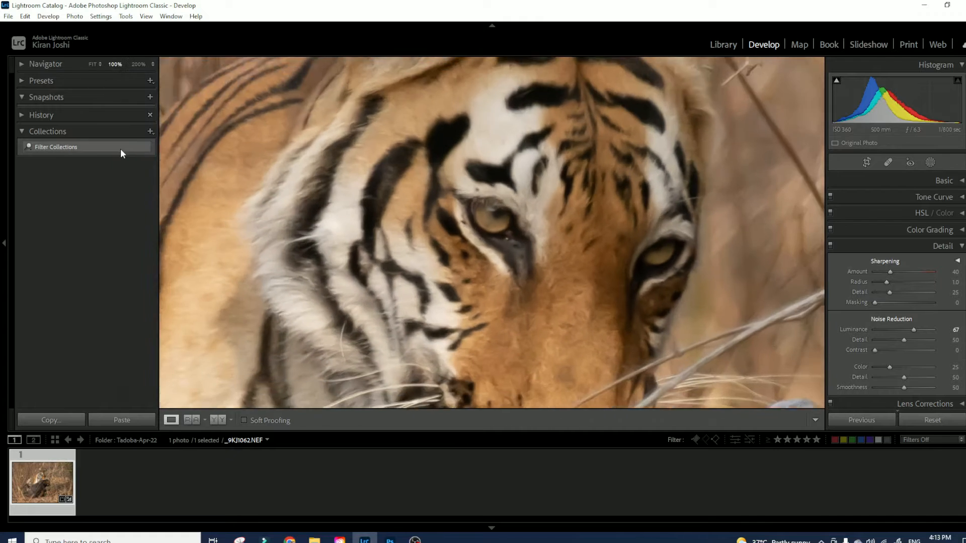
- Set the Detail of the tiger photo's Luminance noise reduction to 65 and try its Contrast, leaving that at 0
drag(530, 251, 510, 235)
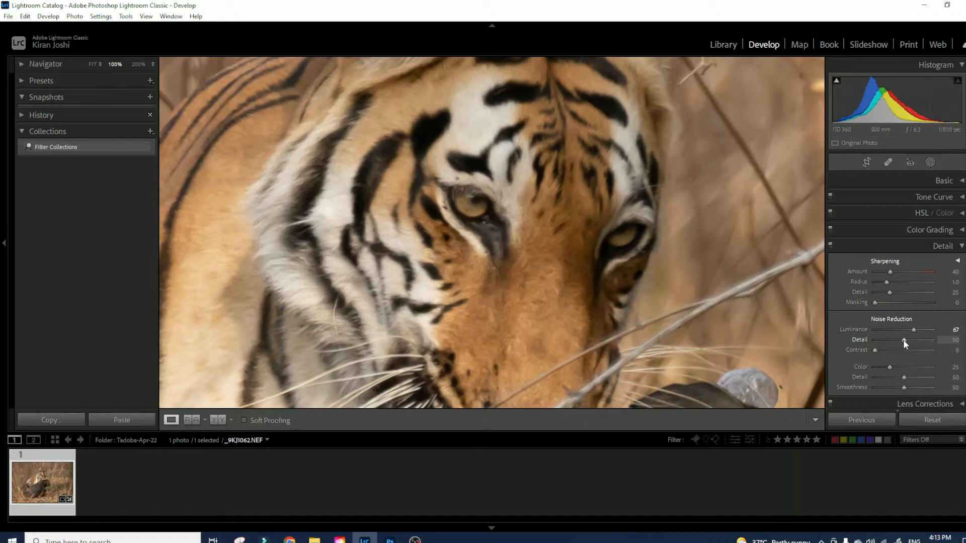
drag(903, 340, 904, 341)
drag(874, 351, 852, 349)
click(669, 218)
click(505, 178)
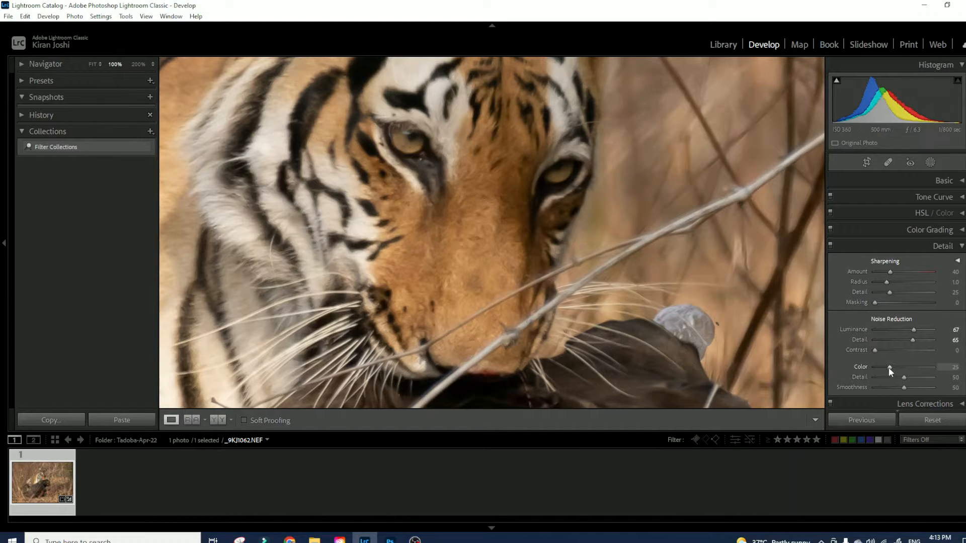
- Set the tiger photo's Color noise reduction to 37, with Detail at 61 and Smoothness at 51
drag(888, 368, 896, 368)
drag(674, 355, 663, 213)
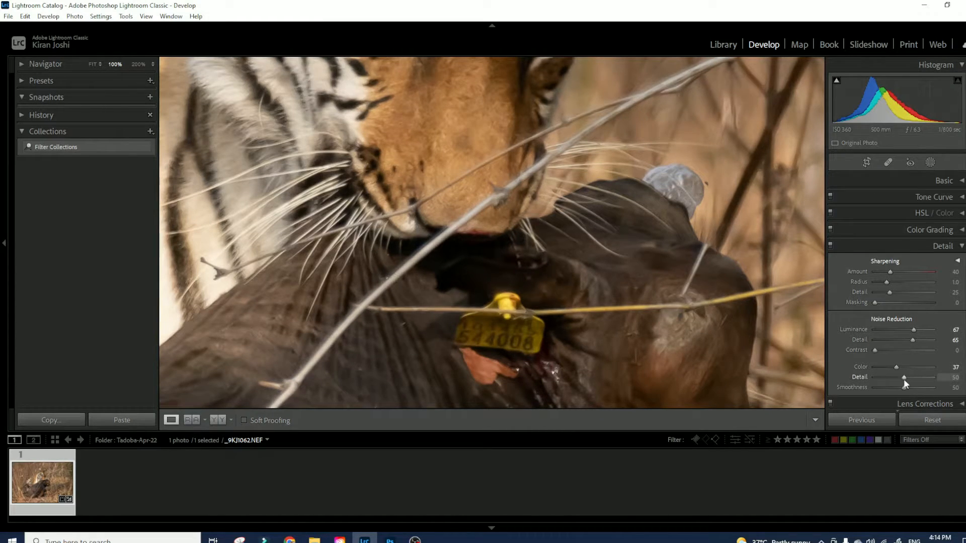
drag(903, 377, 910, 376)
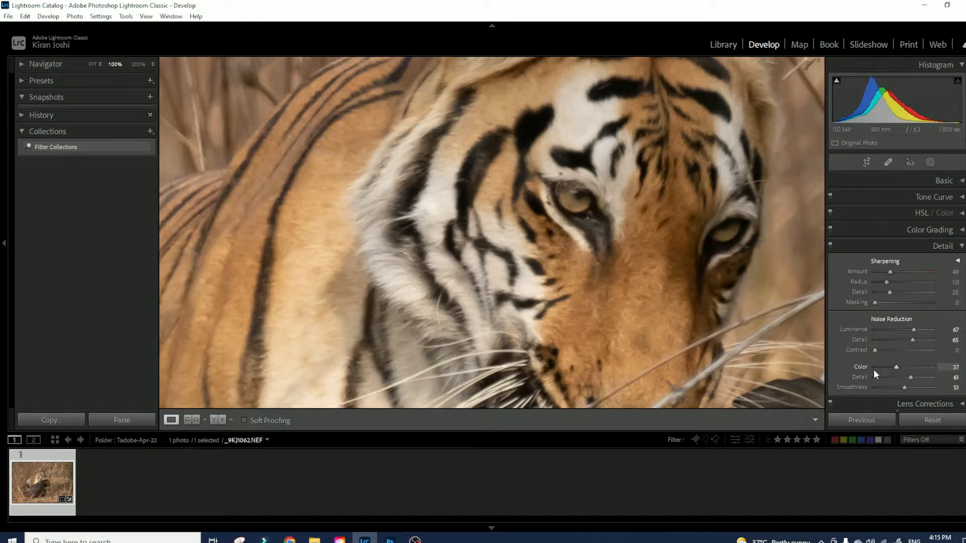
- Test the sharpening Amount across its range on the tiger's face and set it to 78
drag(695, 213, 550, 265)
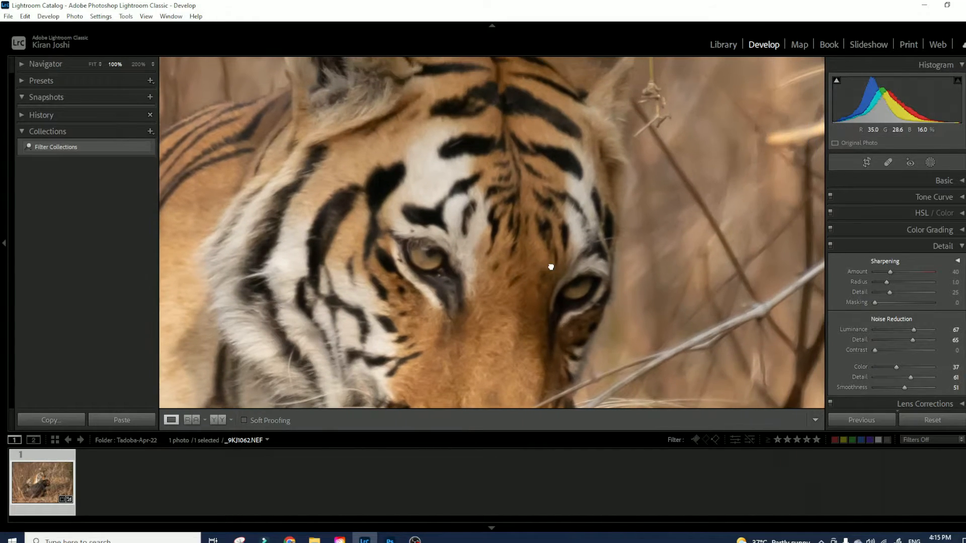
drag(592, 208, 608, 186)
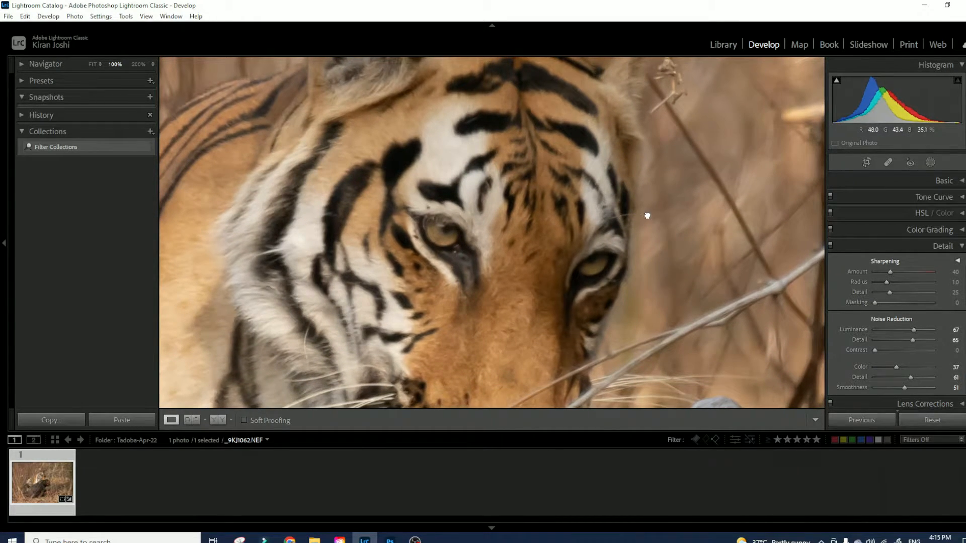
drag(645, 218, 699, 243)
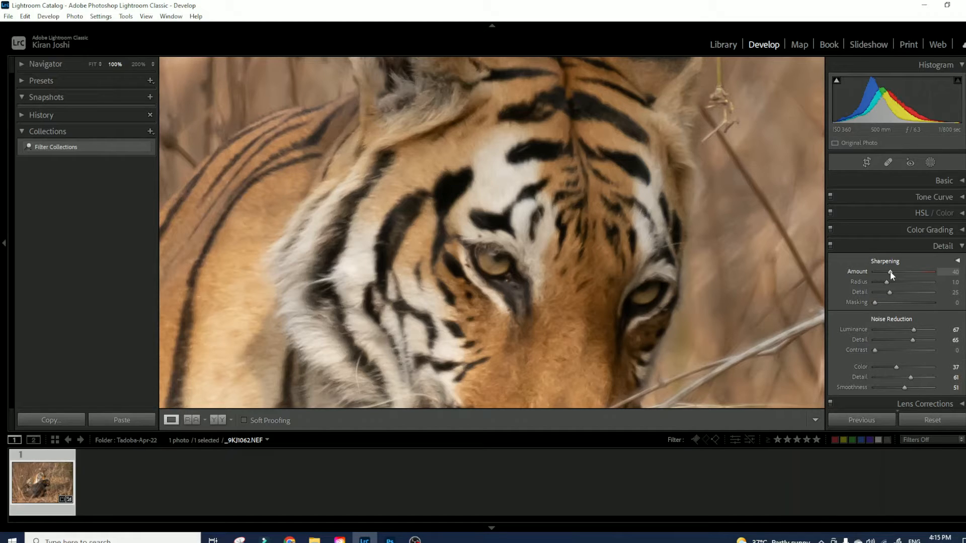
drag(890, 272, 904, 276)
drag(917, 275, 934, 273)
drag(933, 272, 912, 279)
- Try higher sharpening Radius and Detail values on the tiger's face and restore the defaults of 1.0 and 25
drag(888, 282, 924, 286)
drag(848, 291, 918, 292)
drag(918, 290, 945, 295)
double_click(856, 281)
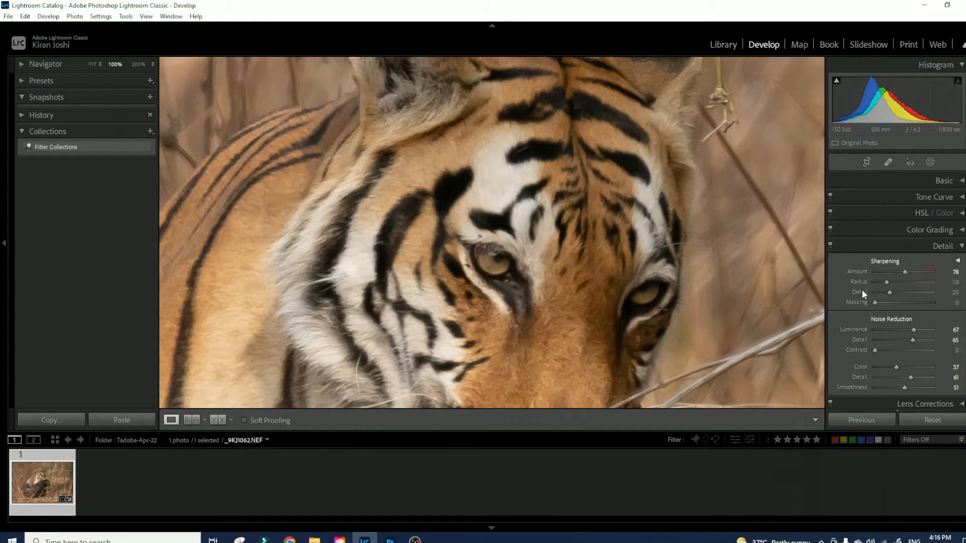
- Set the sharpening Masking to 72 while previewing the black-and-white mask on the whole photo
click(626, 227)
click(523, 163)
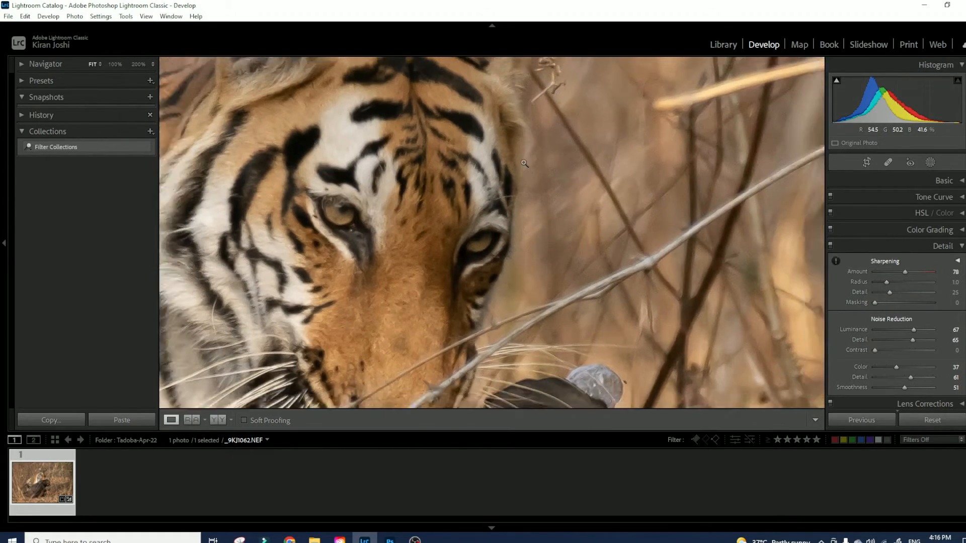
click(524, 164)
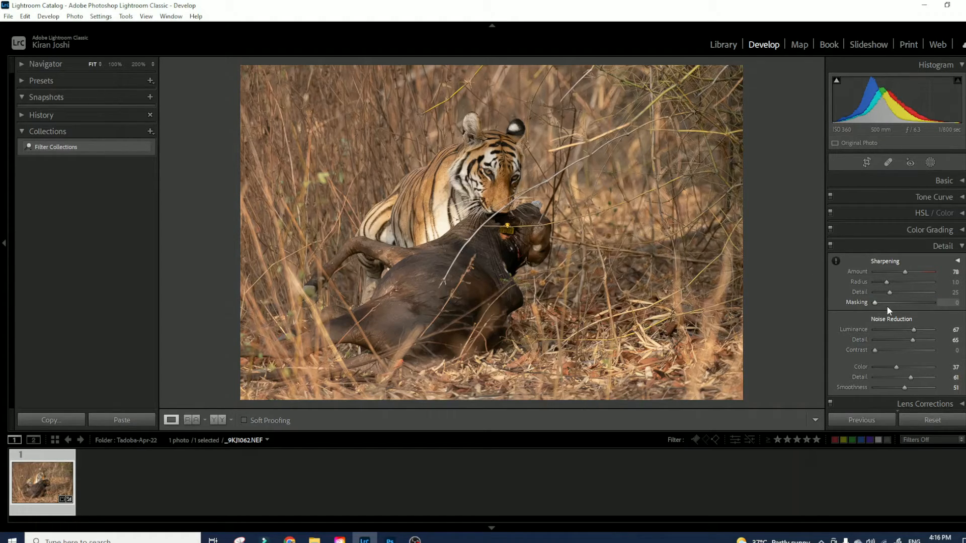
key(alt)
alt+click(874, 302)
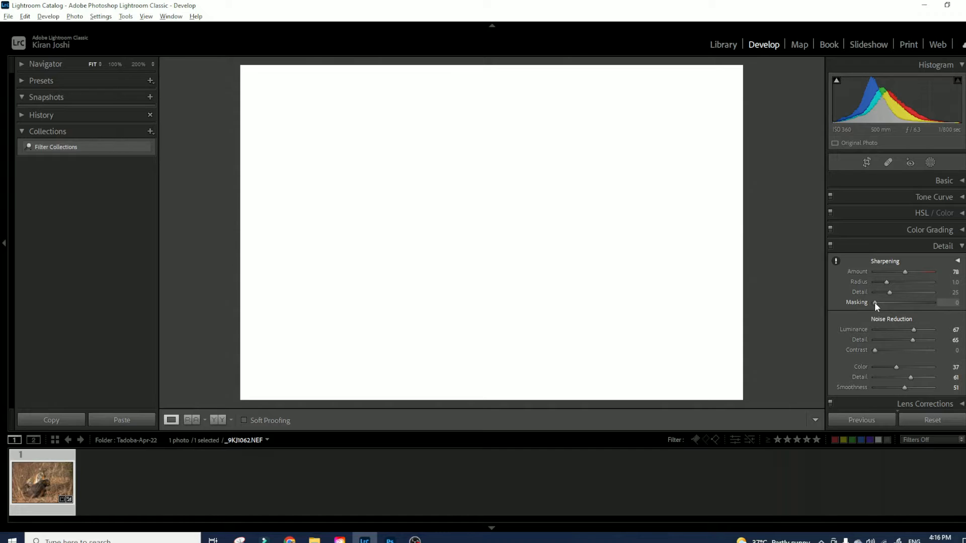
drag(874, 303, 917, 309)
- Check the background and the tiger's face at 100% and raise the sharpening Amount to 97
click(581, 173)
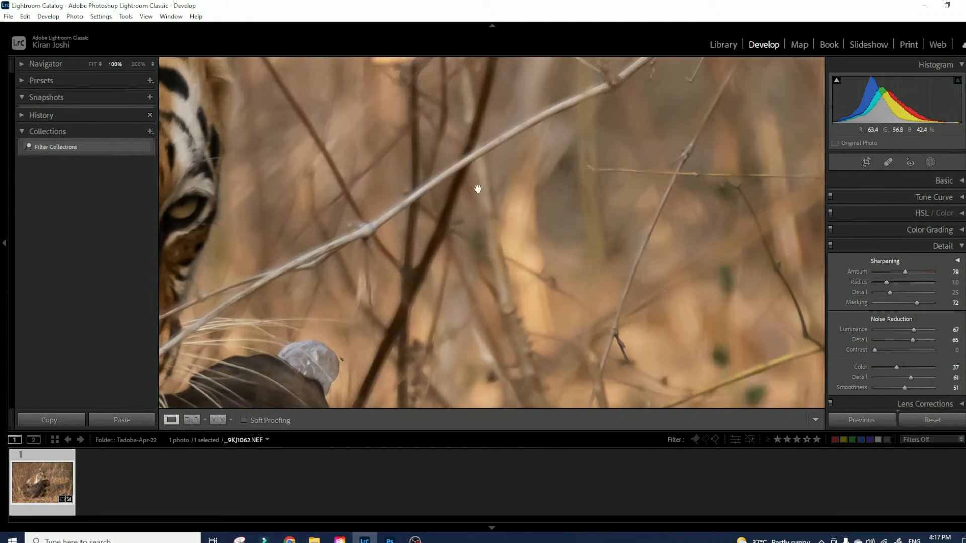
drag(351, 202, 692, 216)
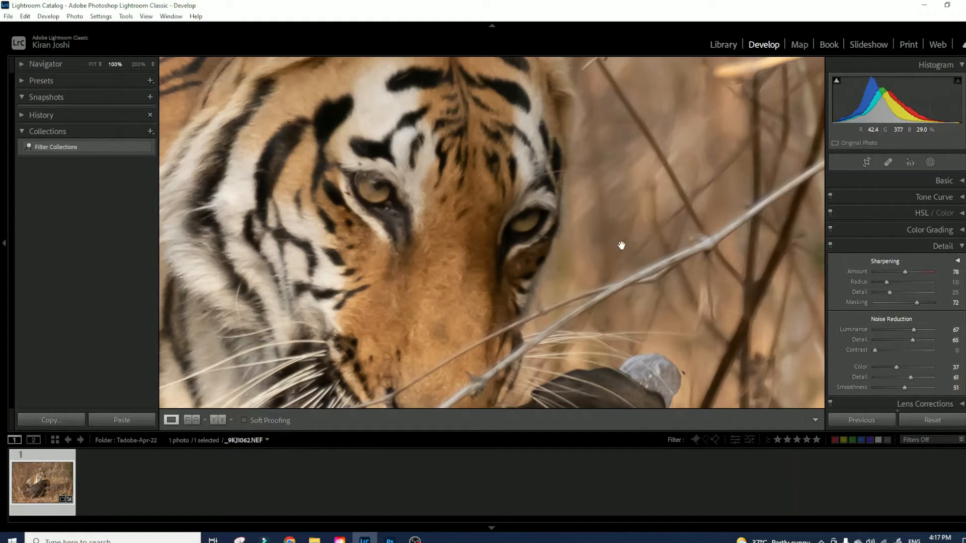
drag(599, 248, 661, 261)
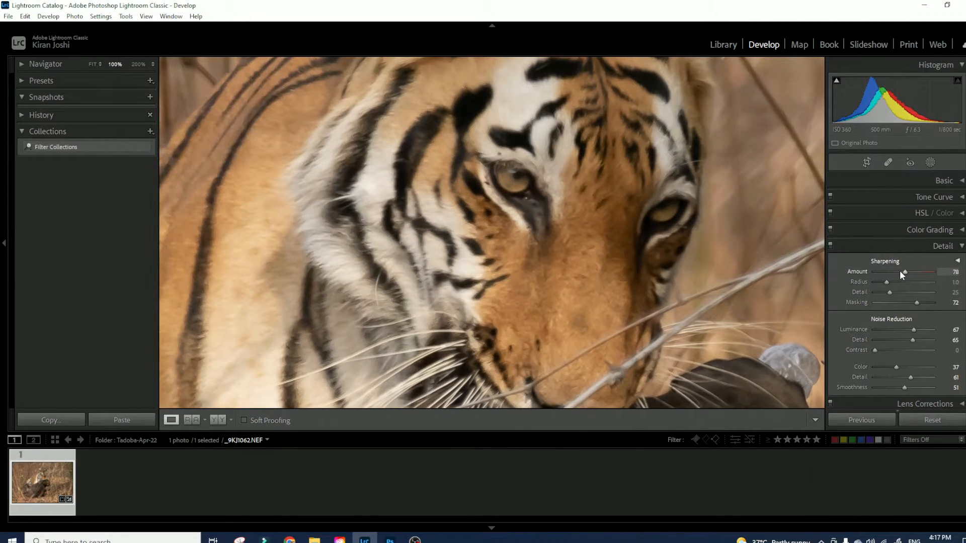
drag(901, 274, 914, 276)
click(642, 274)
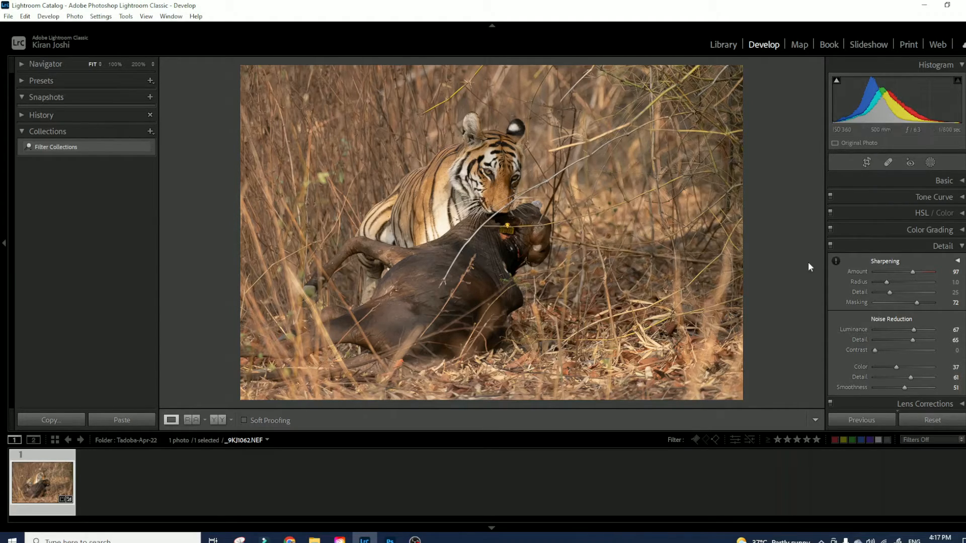
- Set the sharpening Amount to 93 in the grayscale preview, trying other Radius and Detail values before restoring their defaults
click(465, 165)
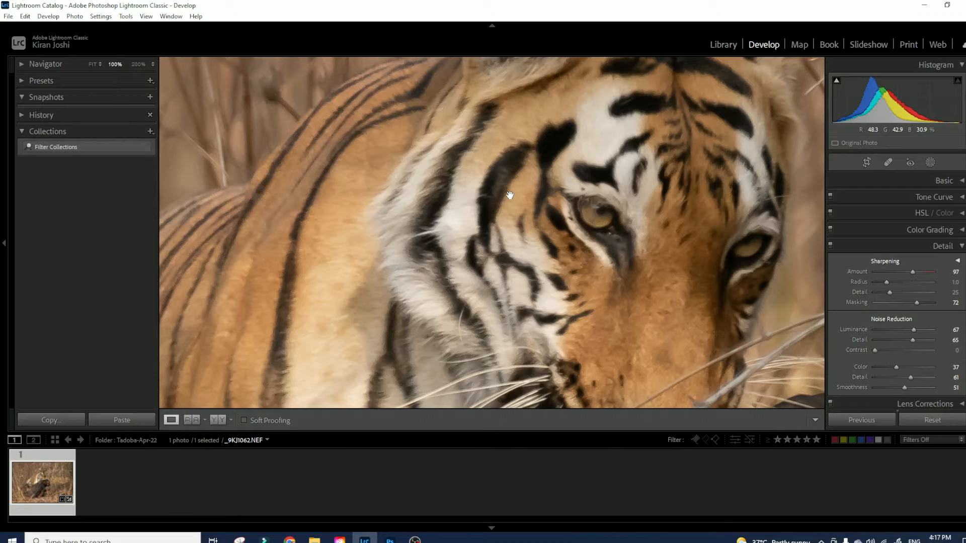
key(alt)
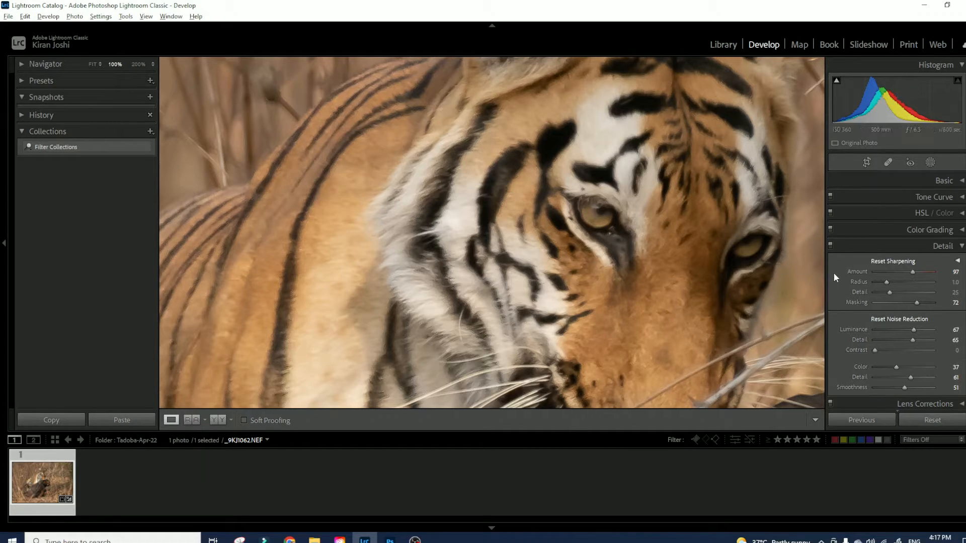
alt+click(913, 272)
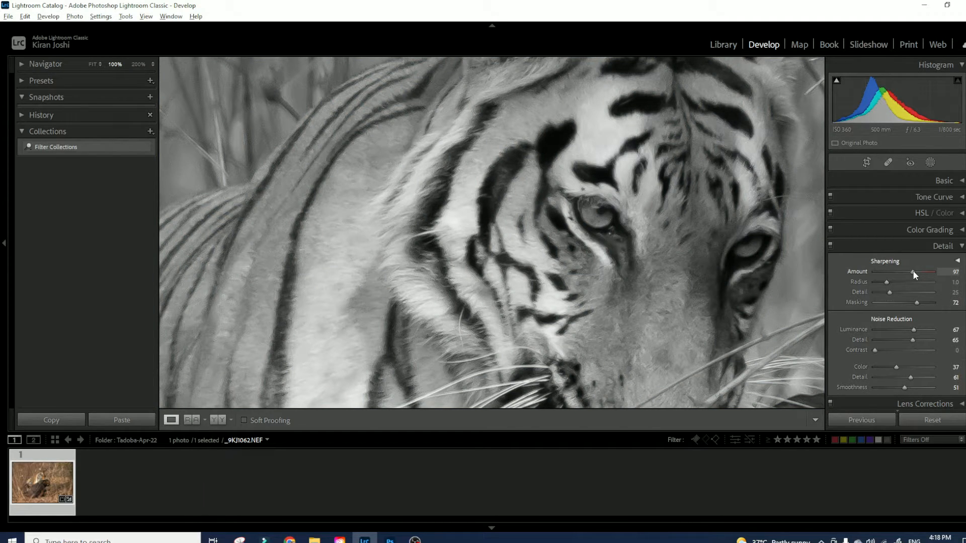
drag(915, 274, 898, 287)
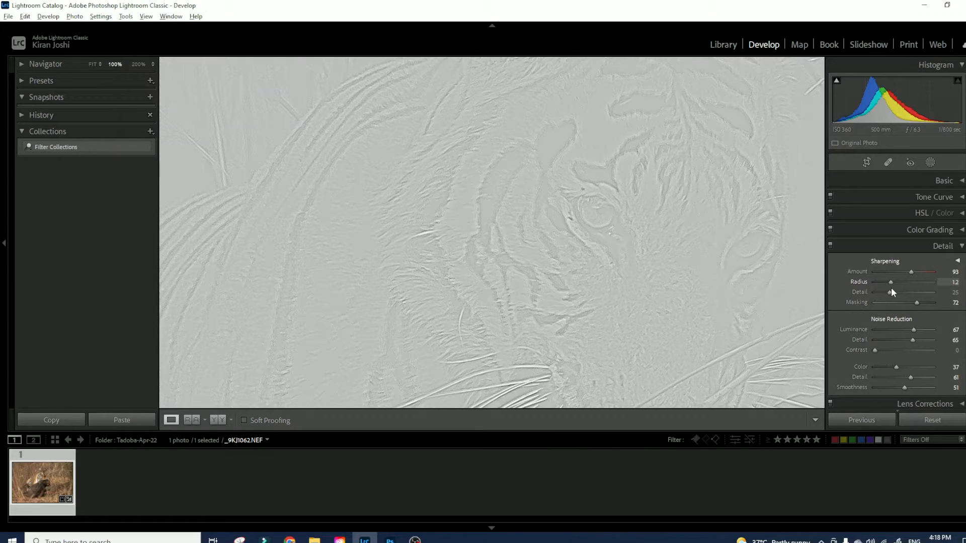
mouse_move(891, 288)
mouse_down()
mouse_move(962, 295)
mouse_move(899, 301)
mouse_up()
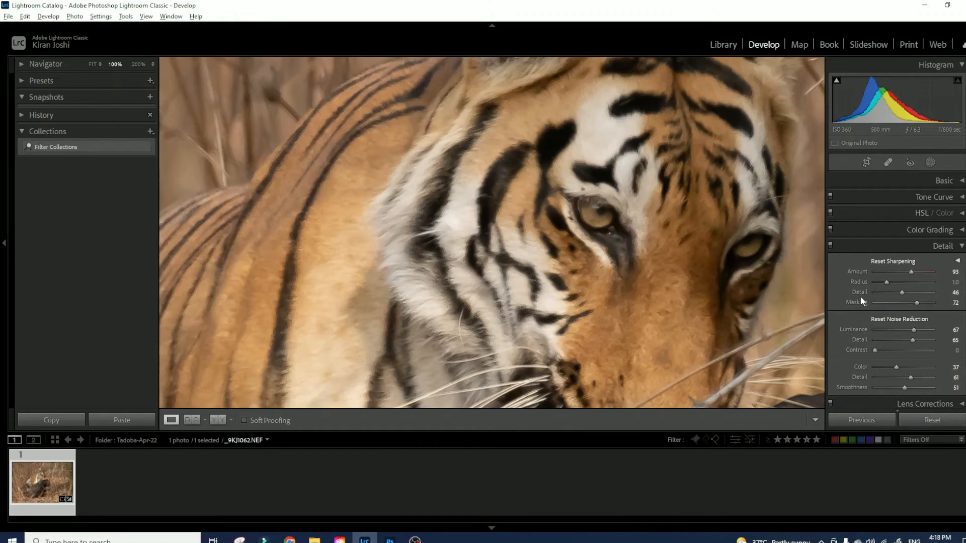
double_click(861, 291)
- Preview the Luminance noise reduction in grayscale and examine the tiger's head and ears at 100% and in the fitted view
key(alt)
drag(914, 332, 916, 337)
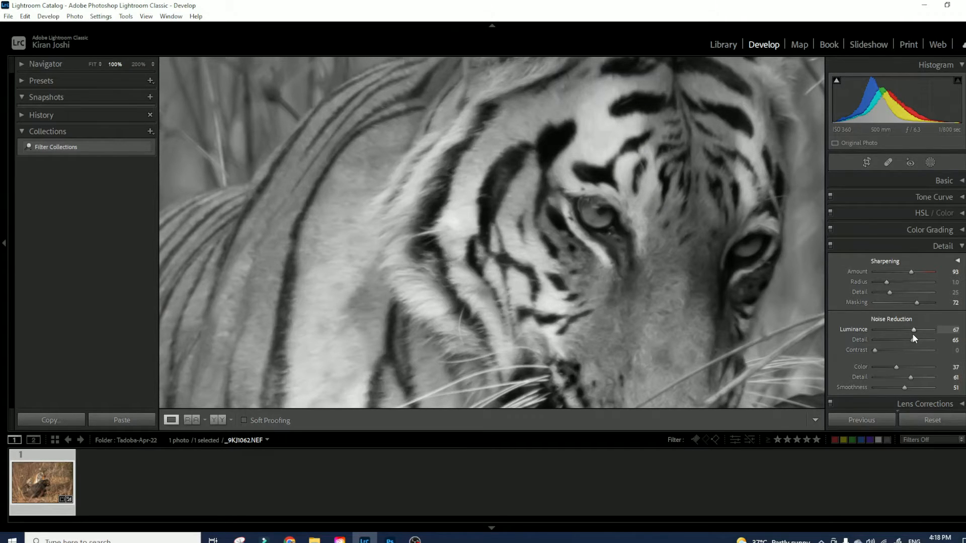
drag(675, 205, 647, 349)
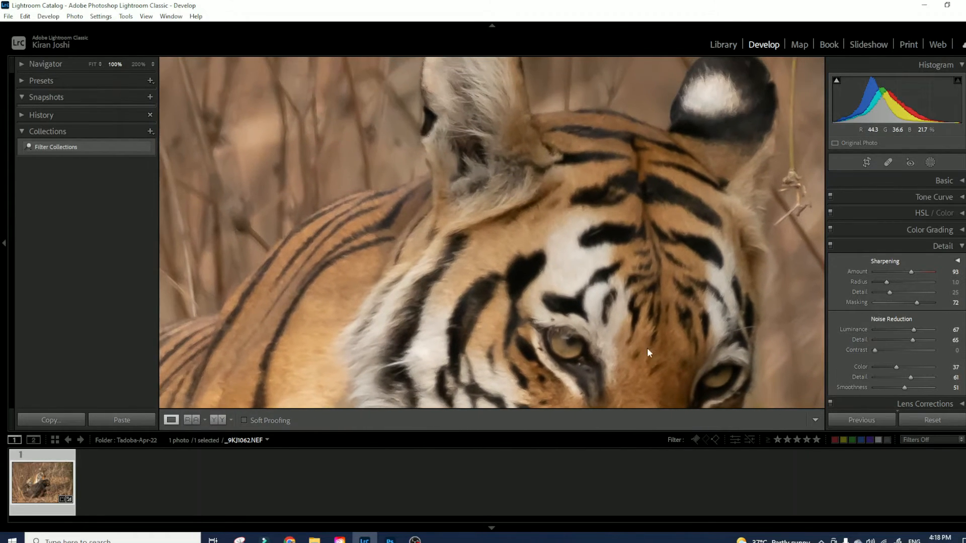
drag(542, 194, 409, 179)
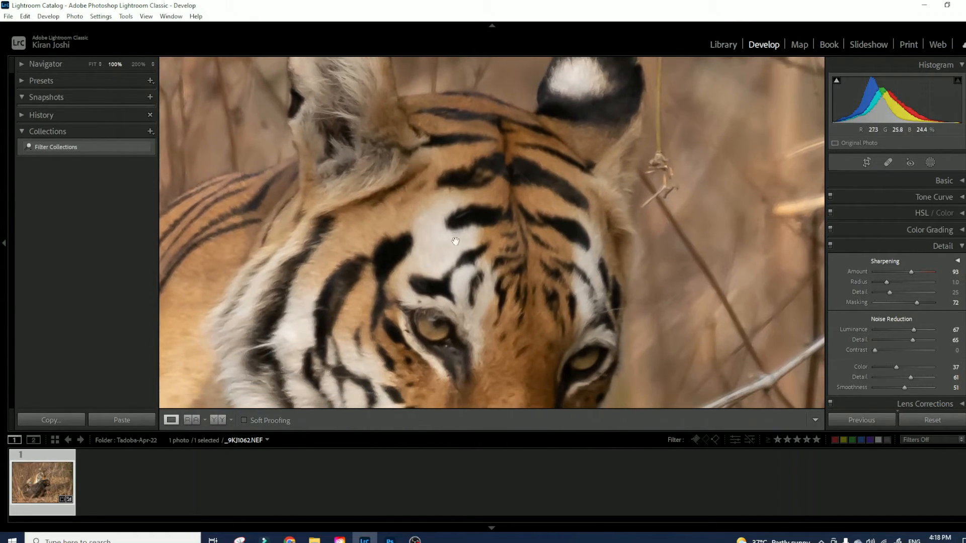
drag(456, 242, 512, 182)
double_click(509, 231)
click(508, 231)
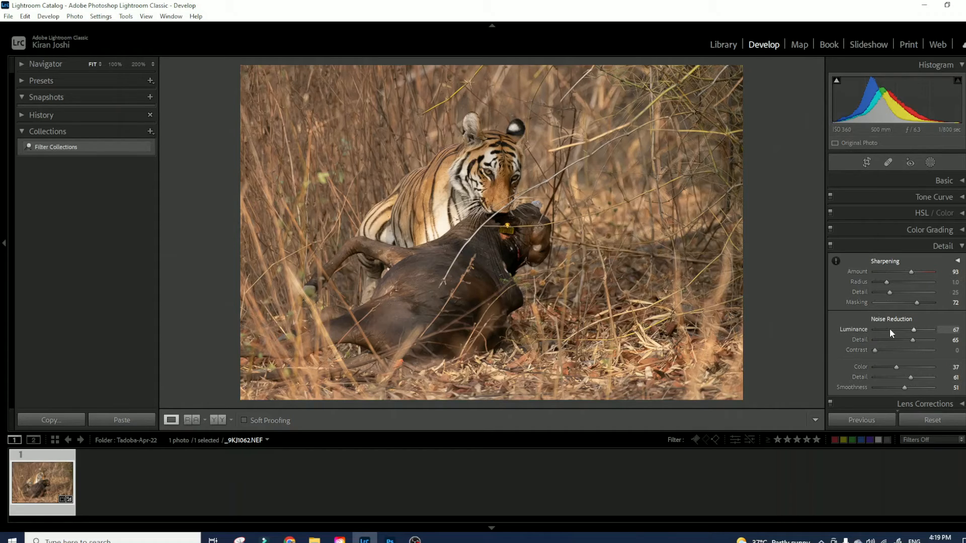
- Reset the Luminance noise reduction, the sharpening Amount and the Masking to their defaults
double_click(855, 327)
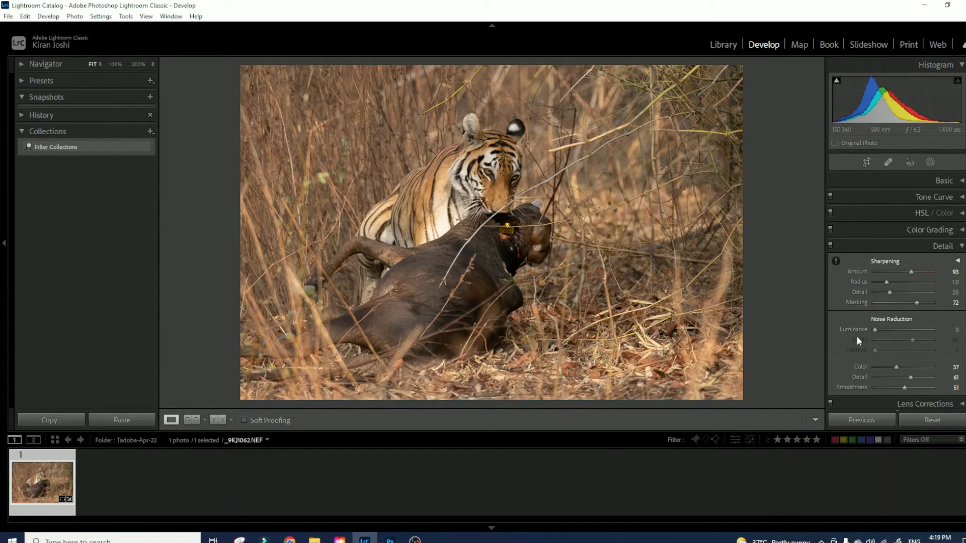
double_click(857, 270)
double_click(856, 301)
- Create a new brush mask and set its Sharpness to 11
click(930, 163)
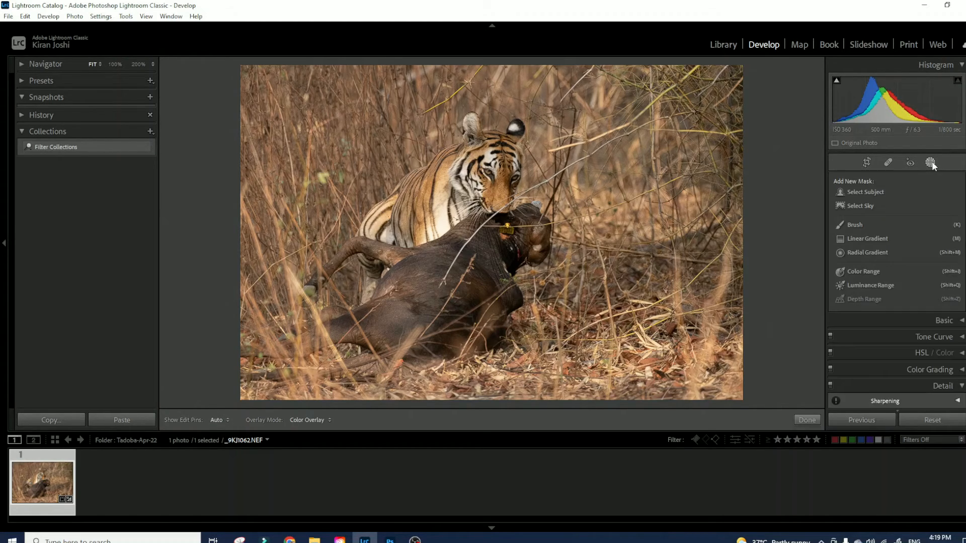
click(854, 223)
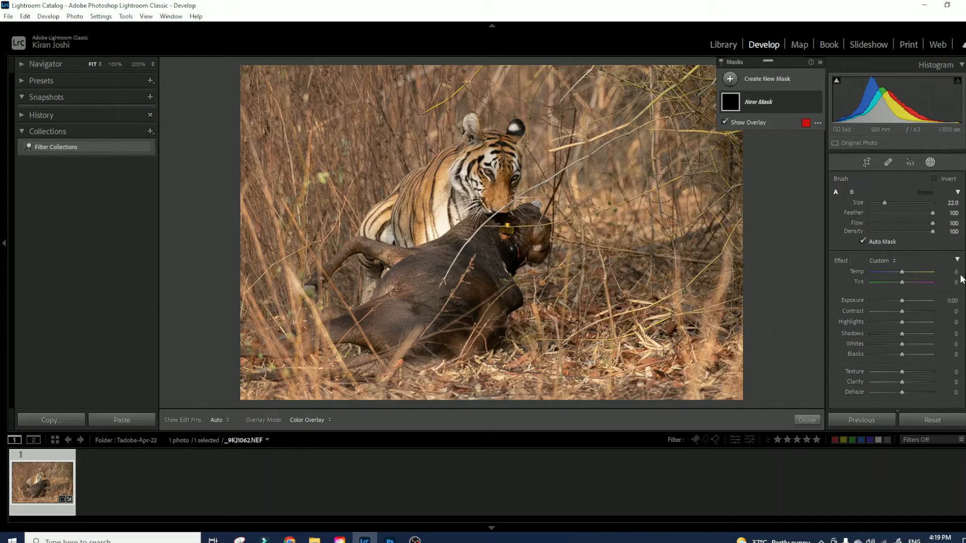
scroll(897, 295, down, 5)
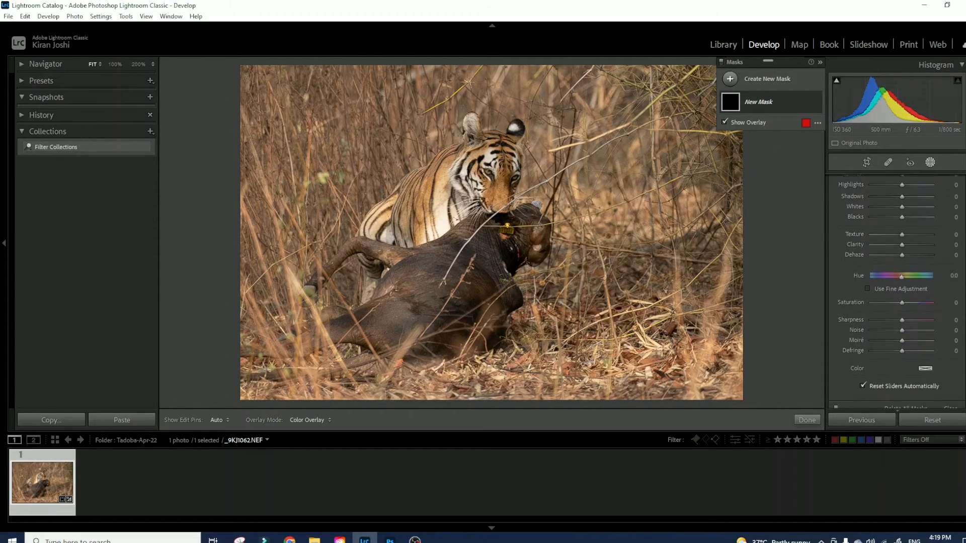
scroll(896, 292, down, 3)
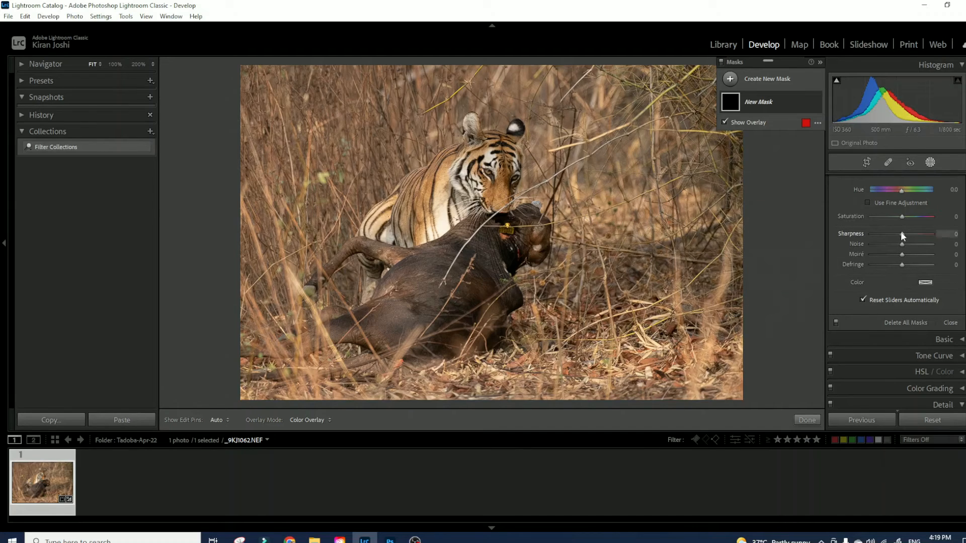
drag(903, 231, 904, 232)
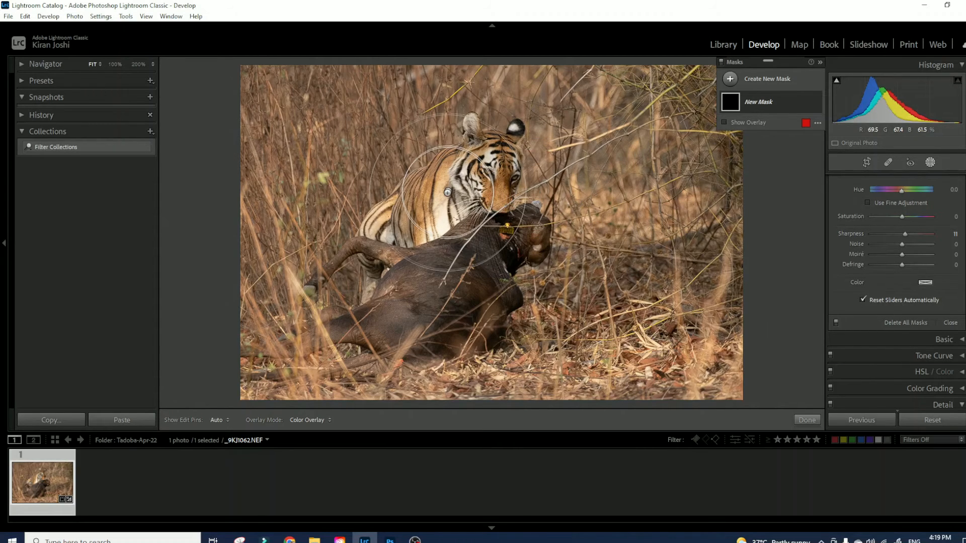
- Reduce the brush size and paint the sharpening mask over both of the tiger's eyes at 100% zoom
key(z)
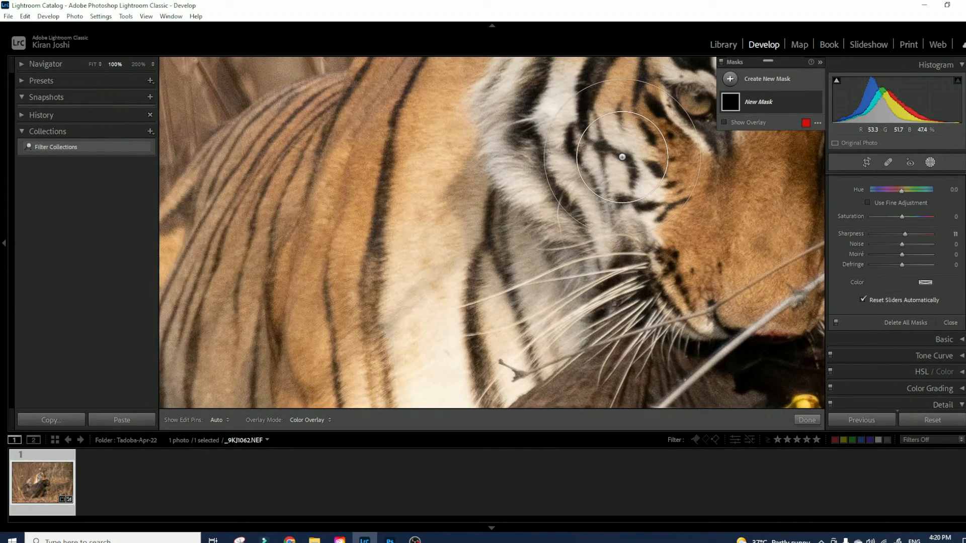
drag(605, 136, 428, 201)
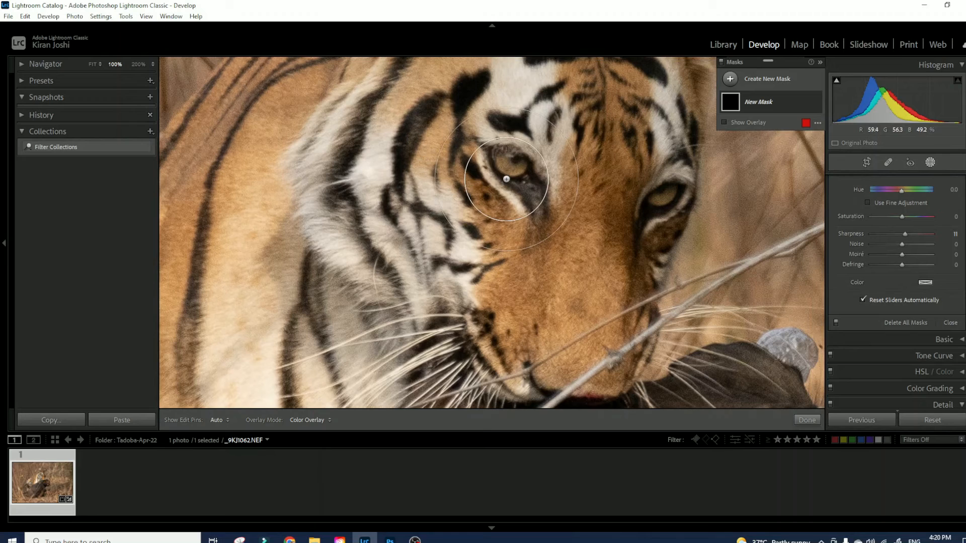
scroll(506, 179, down, 8)
mouse_move(502, 155)
mouse_down()
mouse_move(522, 194)
mouse_move(514, 157)
mouse_move(536, 196)
mouse_up()
mouse_move(676, 197)
mouse_down()
mouse_move(657, 198)
mouse_move(666, 191)
mouse_up()
key(h)
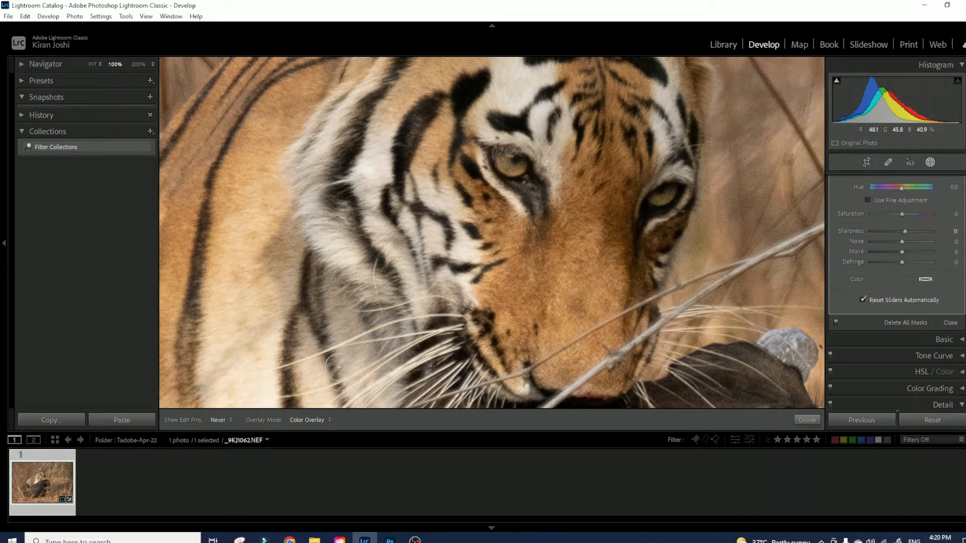
- Paint the sharpening mask over the tiger's muzzle, whiskers and surrounding facial fur
drag(498, 380, 492, 391)
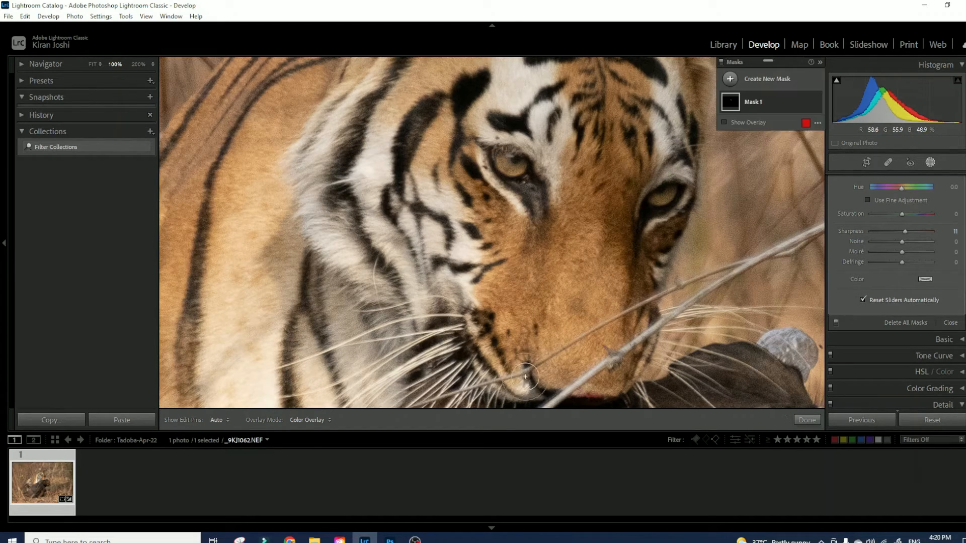
mouse_move(527, 359)
mouse_down()
mouse_move(655, 151)
mouse_move(527, 175)
mouse_move(579, 223)
mouse_move(635, 206)
mouse_move(218, 316)
mouse_up()
mouse_move(370, 310)
mouse_down()
mouse_move(378, 324)
mouse_move(409, 325)
mouse_up()
drag(406, 302, 425, 291)
mouse_move(362, 235)
mouse_down()
mouse_move(388, 245)
mouse_move(459, 229)
mouse_move(495, 236)
mouse_up()
drag(240, 205, 400, 327)
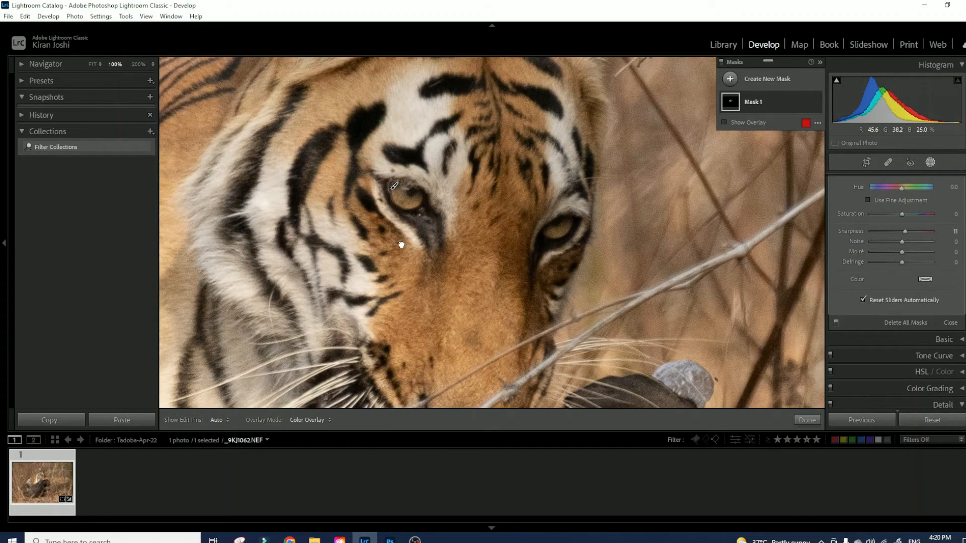
- Create a second brush mask for the whole photo view and set its Noise to 100
click(402, 245)
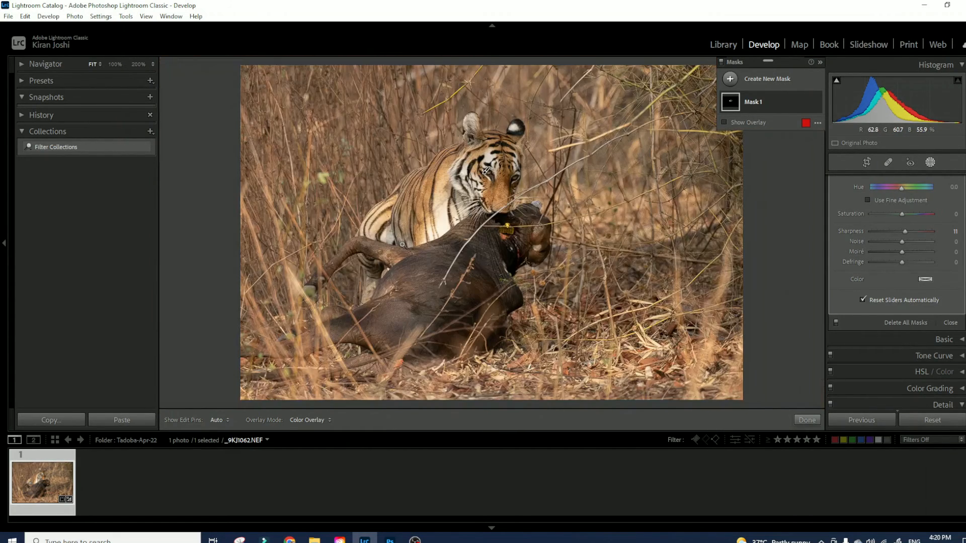
click(728, 81)
click(762, 128)
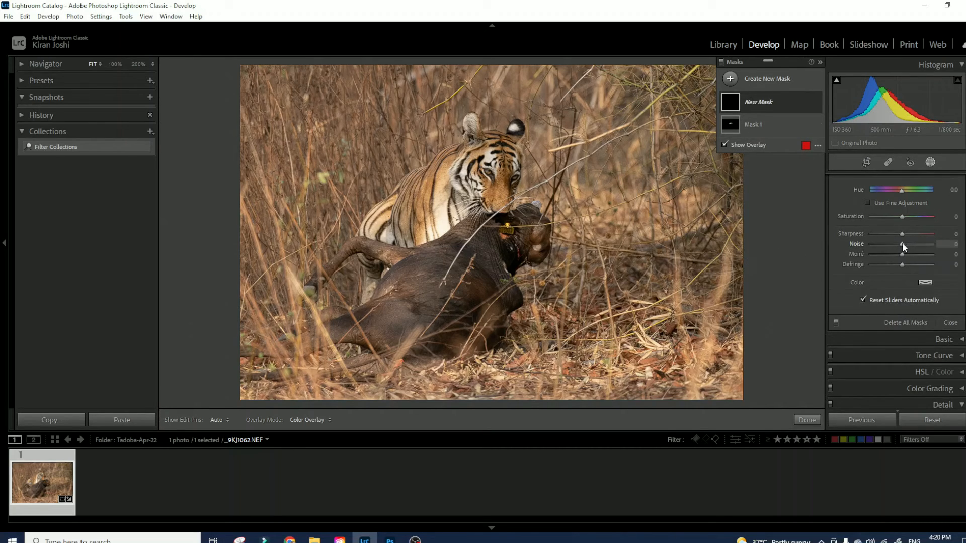
key(o)
drag(907, 243, 916, 244)
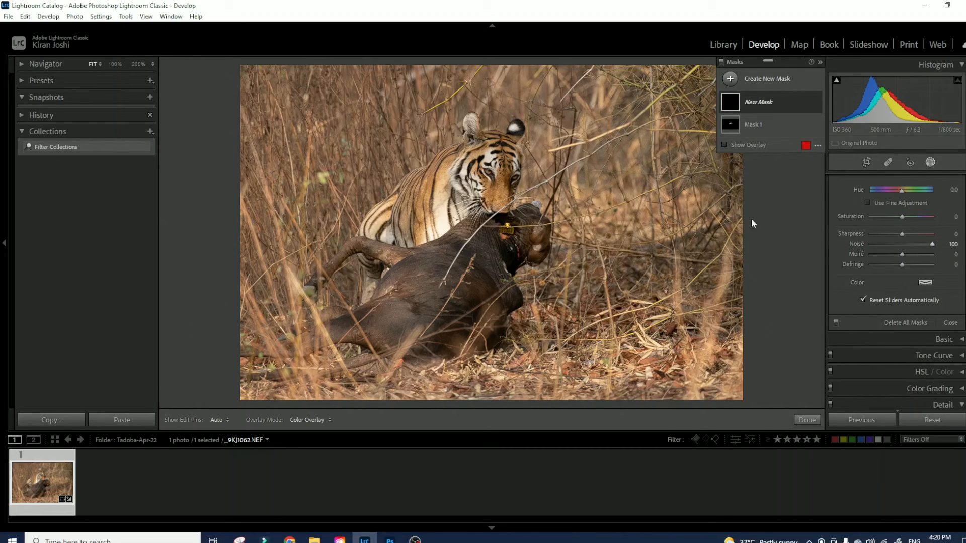
- Show the mask overlay and paint the noise reduction mask over the entire background around the tiger and its prey
click(724, 145)
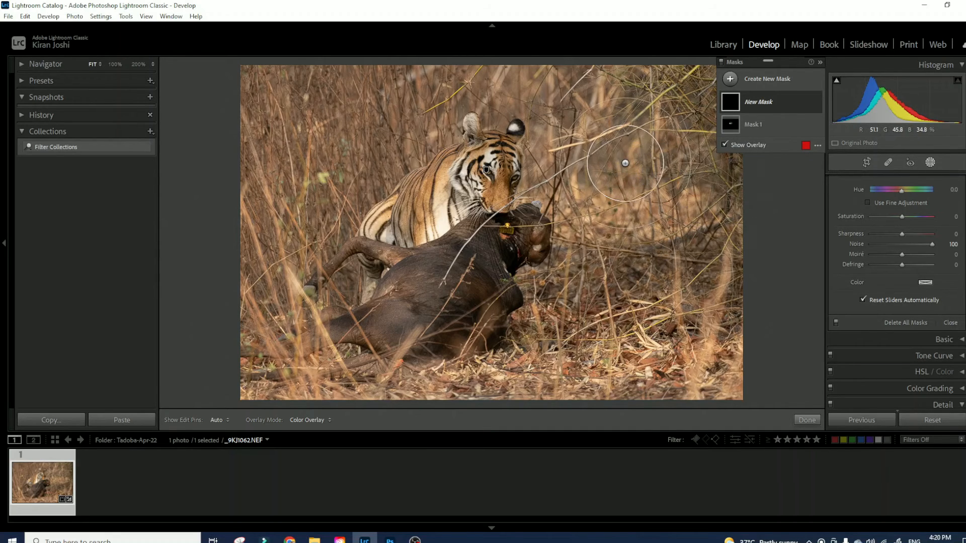
mouse_move(625, 160)
mouse_down()
mouse_move(653, 251)
mouse_move(662, 170)
mouse_move(672, 254)
mouse_move(698, 326)
mouse_move(715, 198)
mouse_move(712, 98)
mouse_move(669, 77)
mouse_move(376, 66)
mouse_move(505, 67)
mouse_move(228, 69)
mouse_move(267, 111)
mouse_move(343, 106)
mouse_move(358, 124)
mouse_move(404, 118)
mouse_move(271, 151)
mouse_move(221, 325)
mouse_move(314, 230)
mouse_move(311, 222)
mouse_move(193, 453)
mouse_move(274, 412)
mouse_move(410, 414)
mouse_move(399, 403)
mouse_move(594, 410)
mouse_move(691, 376)
mouse_move(610, 368)
mouse_move(559, 342)
mouse_move(579, 302)
mouse_move(674, 219)
mouse_move(637, 207)
mouse_move(577, 135)
mouse_move(549, 181)
mouse_move(574, 220)
mouse_move(577, 288)
mouse_move(595, 323)
mouse_move(586, 337)
mouse_move(603, 359)
mouse_move(677, 383)
mouse_move(482, 362)
mouse_move(470, 380)
mouse_move(442, 391)
mouse_move(201, 332)
mouse_up()
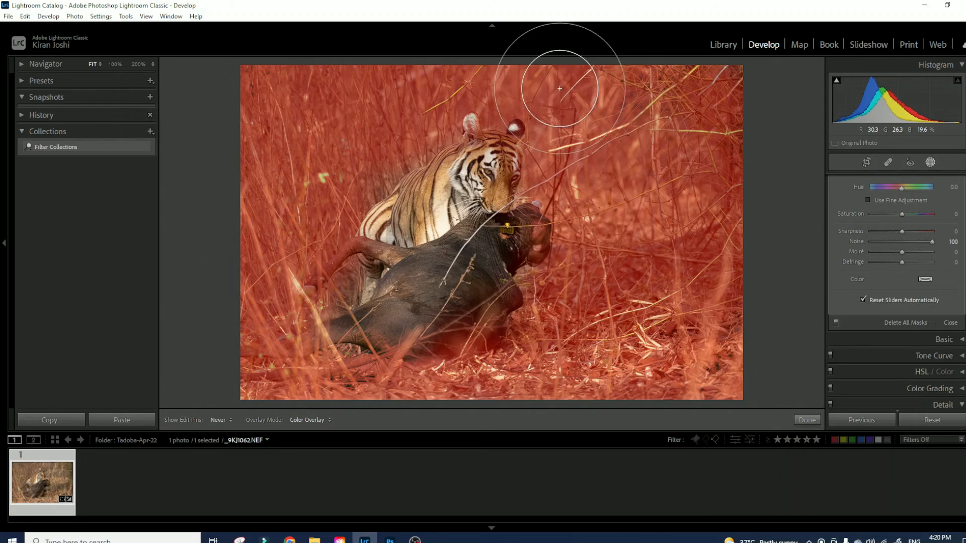
key(h)
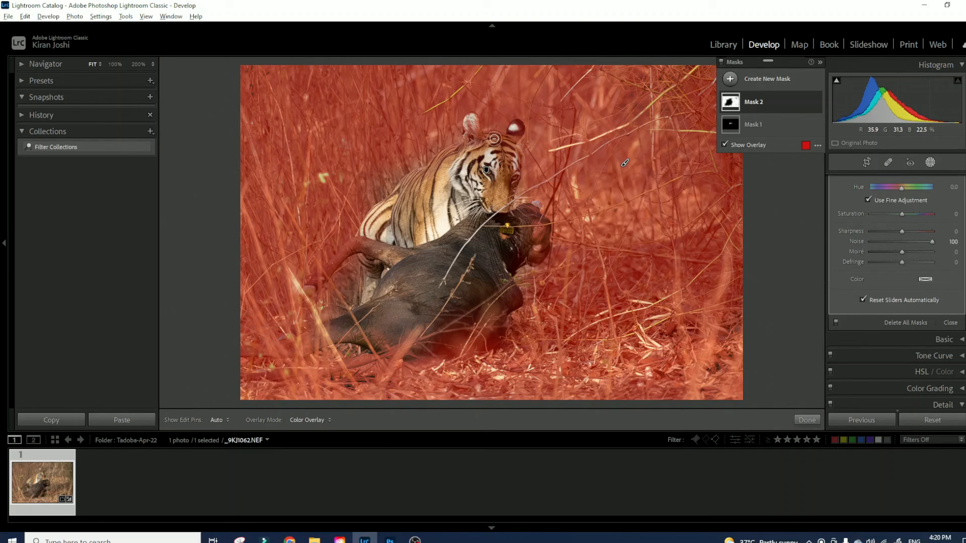
- Erase the noise reduction mask where it spills onto the tiger and the prey's body and legs, and hide the overlay
key(h)
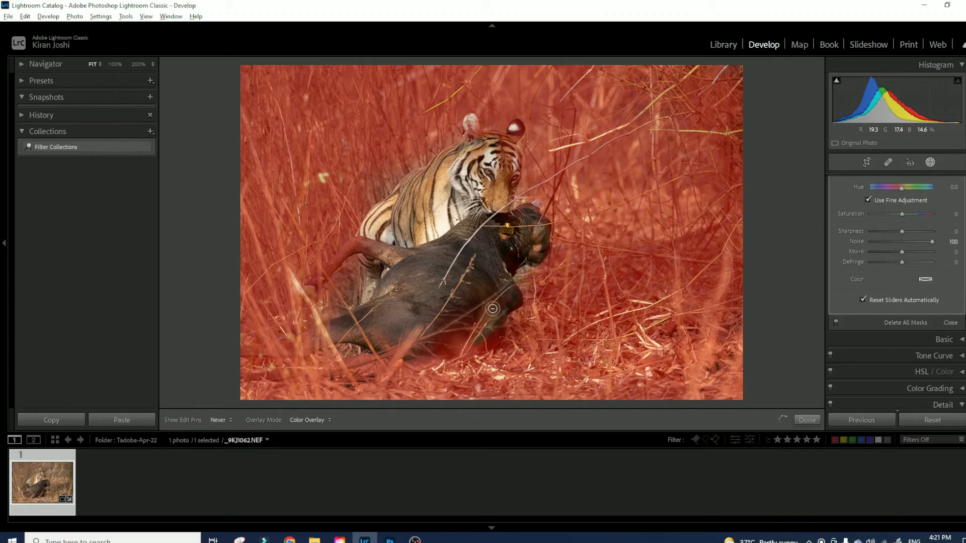
mouse_move(444, 345)
mouse_down()
mouse_move(441, 334)
mouse_move(416, 340)
mouse_move(460, 340)
mouse_move(484, 302)
mouse_move(463, 313)
mouse_move(405, 238)
mouse_move(373, 236)
mouse_up()
scroll(441, 334, up, 5)
mouse_move(467, 160)
mouse_down()
mouse_move(509, 145)
mouse_move(512, 212)
mouse_move(500, 244)
mouse_move(362, 253)
mouse_move(369, 242)
mouse_move(324, 283)
mouse_up()
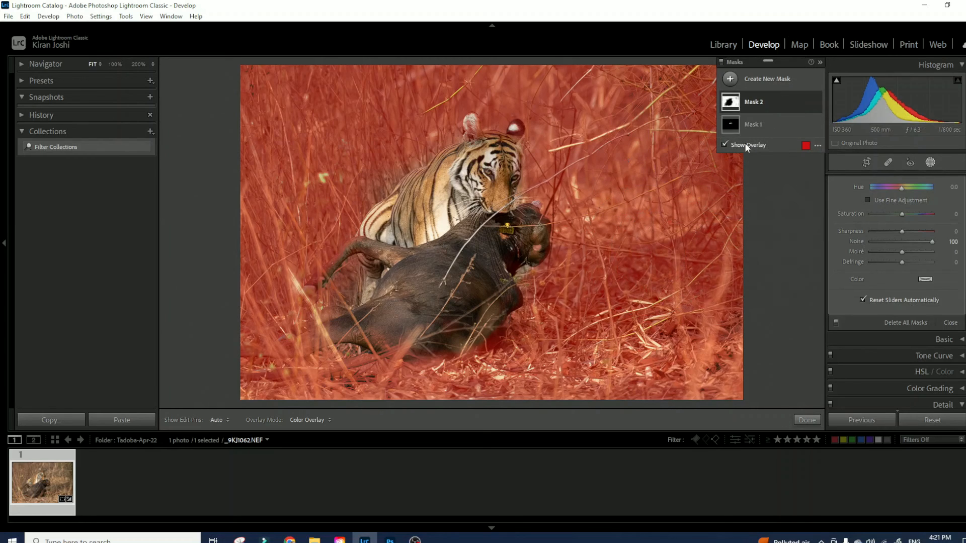
click(744, 144)
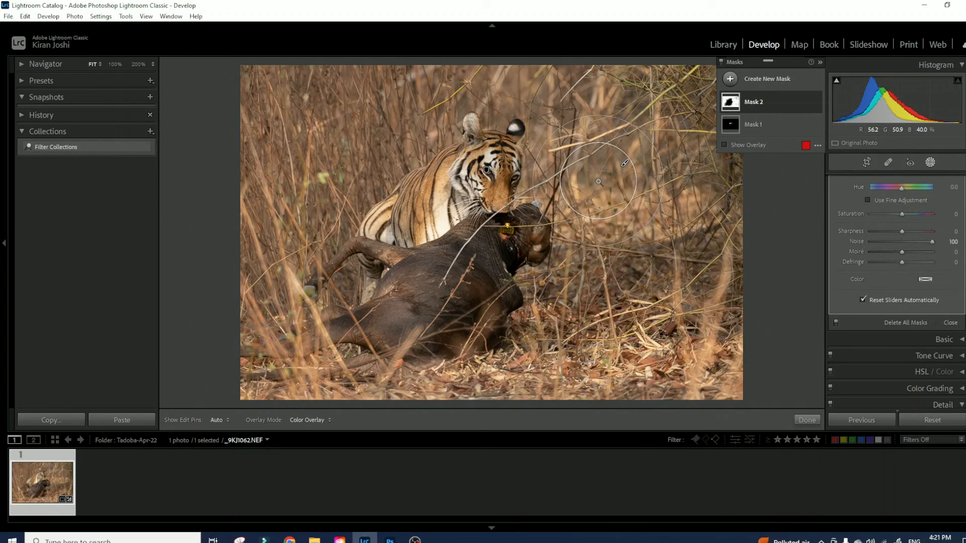
- Compare the blurred background at 100% zoom with the noise reduction mask off and on, and finish masking
key(z)
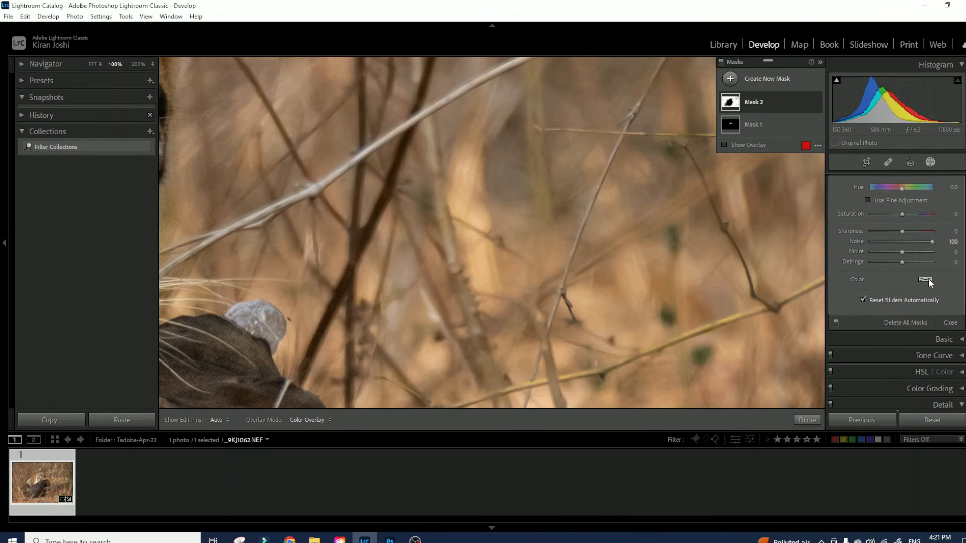
click(815, 101)
click(815, 102)
click(815, 101)
click(816, 101)
click(820, 62)
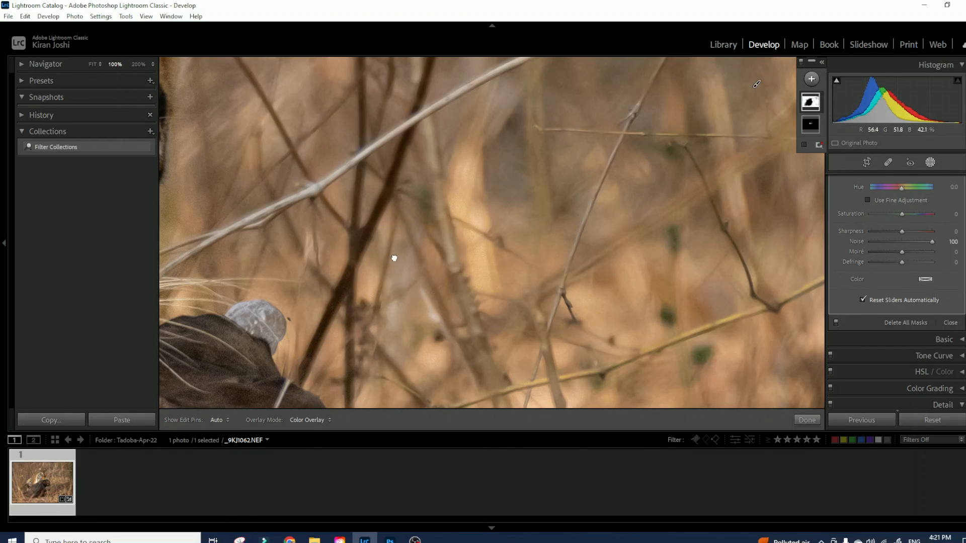
click(394, 258)
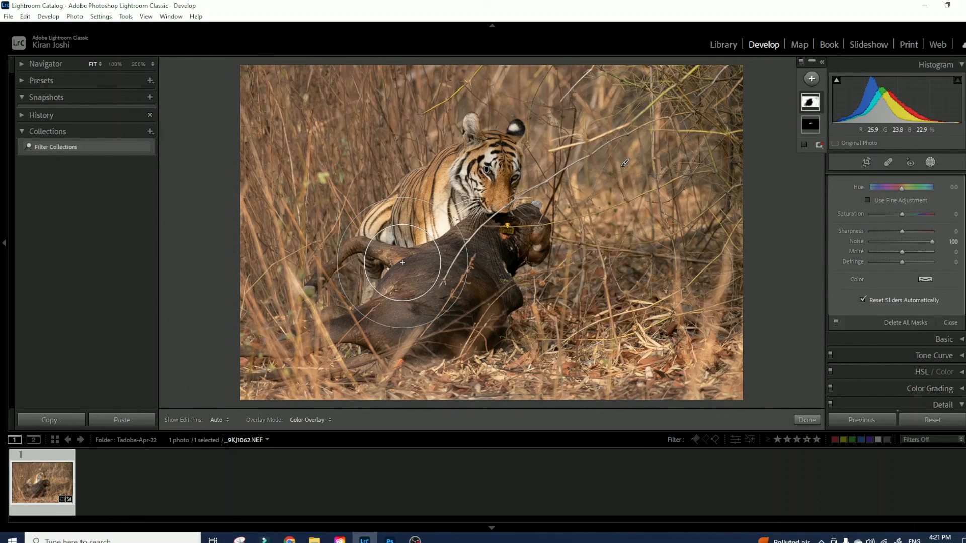
click(807, 421)
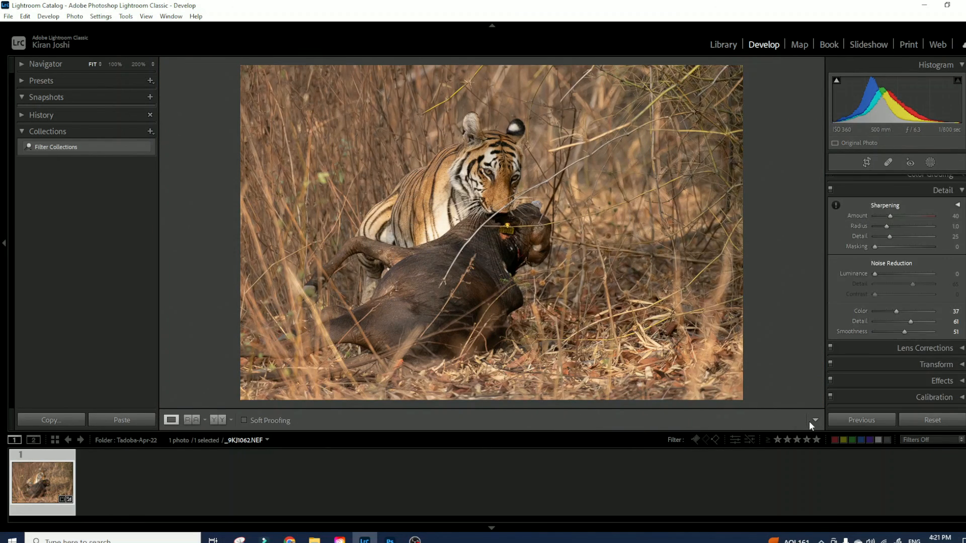